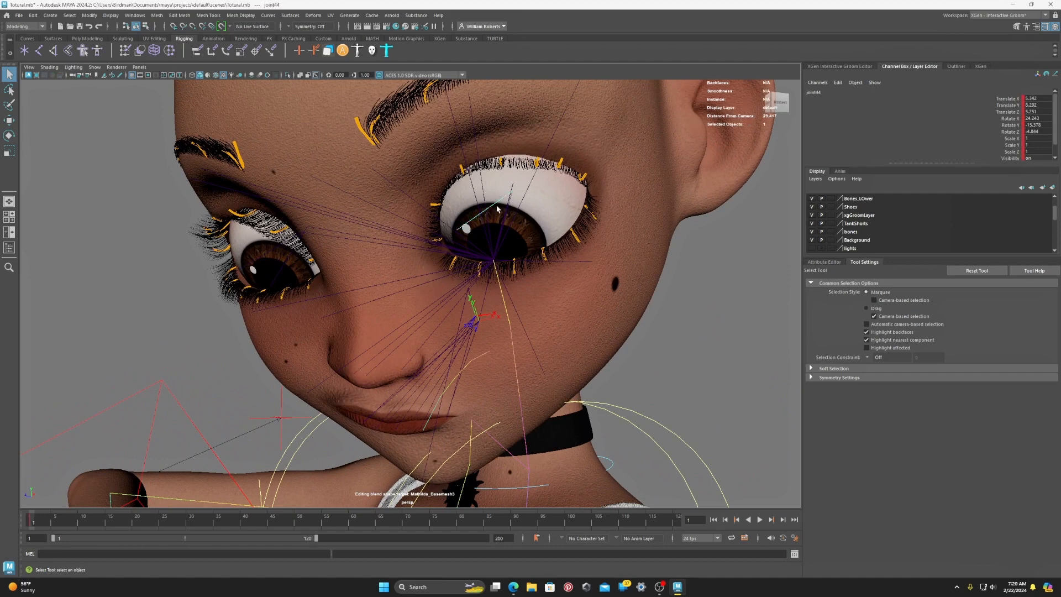
- Try rotating the character's left-eye highlight joint to slide the highlight around the pupil
{"action": "left_click_drag", "start_coordinate": [483, 225], "coordinate": [563, 195], "text": "alt"}
{"action": "key", "text": "e"}
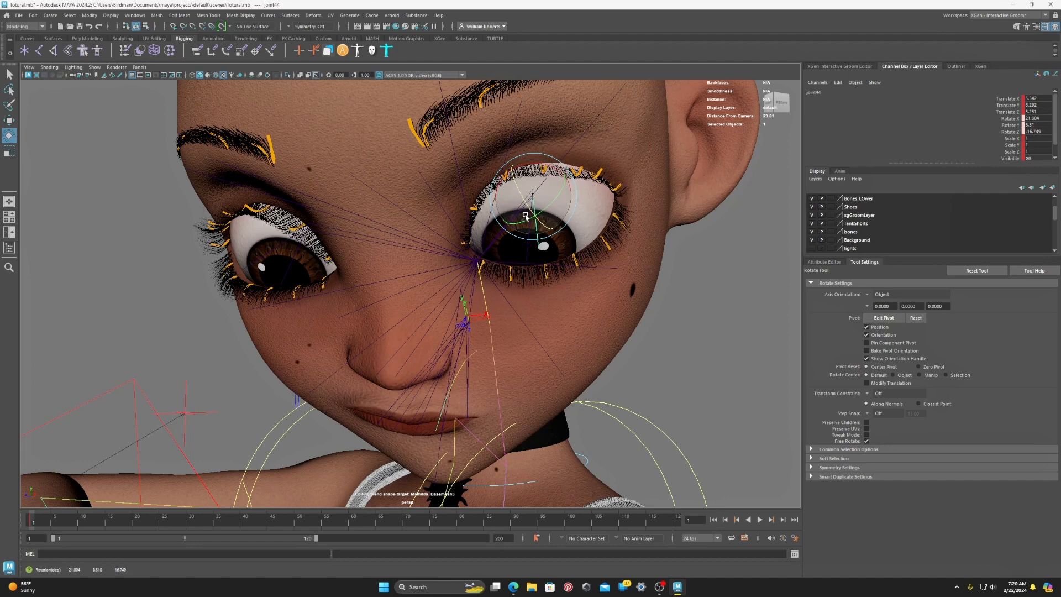
{"action": "left_click_drag", "start_coordinate": [547, 208], "coordinate": [538, 212]}
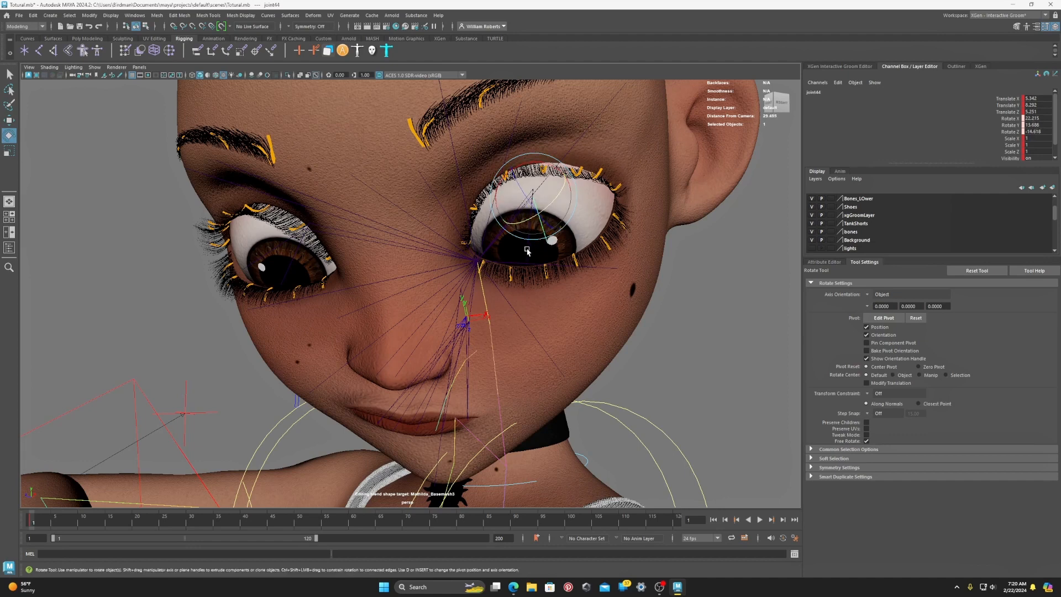
{"action": "left_click", "coordinate": [533, 219]}
{"action": "left_click_drag", "start_coordinate": [527, 202], "coordinate": [480, 154]}
{"action": "key", "text": "ctrl+z"}
- Test-rotate the character's head control and check the eye highlights from the front
{"action": "scroll", "coordinate": [555, 195], "scroll_direction": "down", "scroll_amount": 8}
{"action": "left_click", "coordinate": [435, 125]}
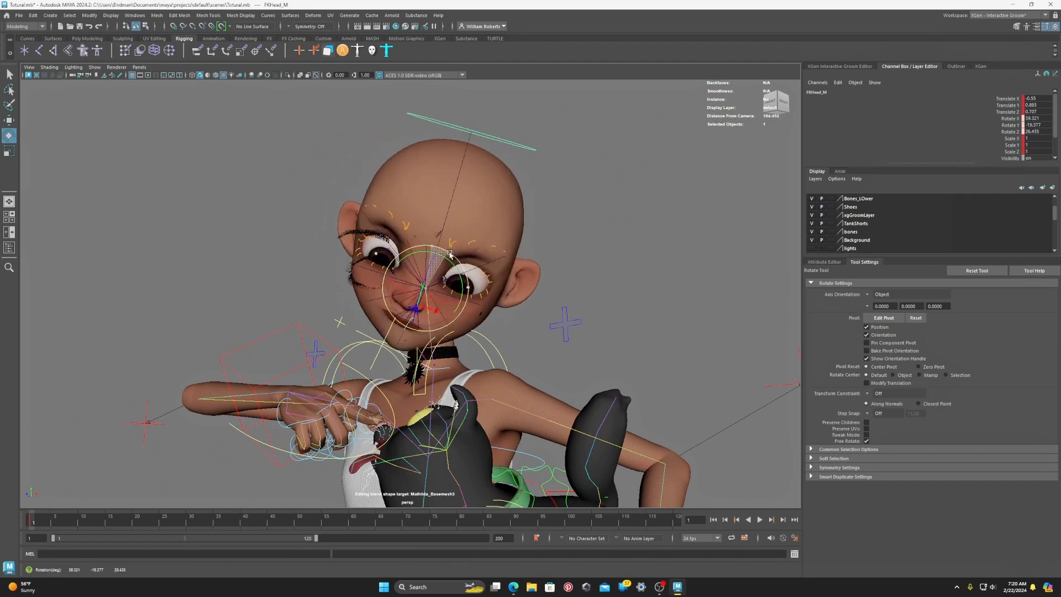
{"action": "scroll", "coordinate": [510, 292], "scroll_direction": "down", "scroll_amount": 5}
{"action": "left_click", "coordinate": [510, 292]}
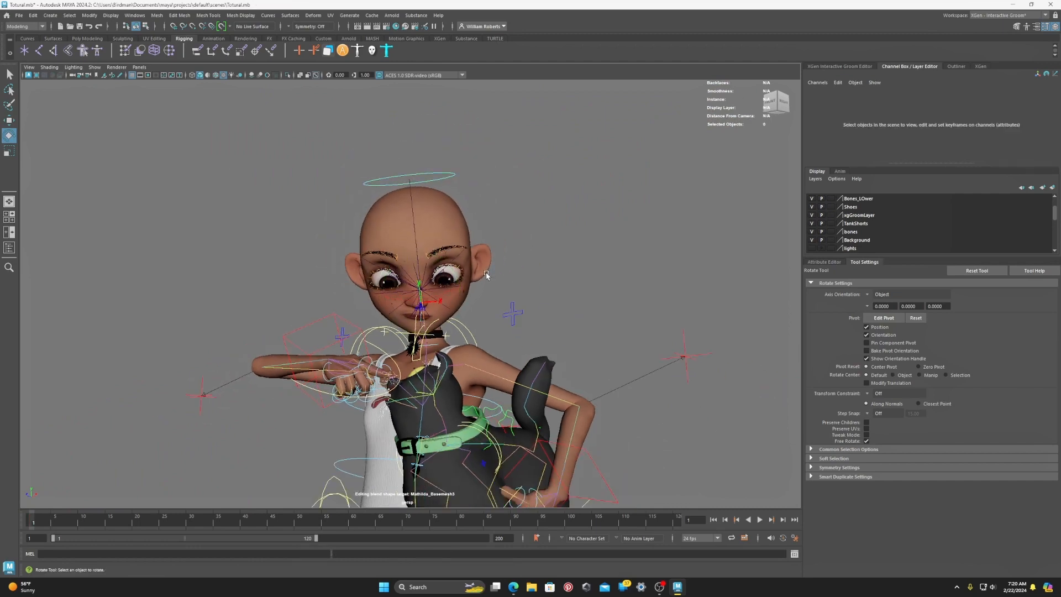
{"action": "scroll", "coordinate": [485, 276], "scroll_direction": "up", "scroll_amount": 3}
{"action": "scroll", "coordinate": [490, 246], "scroll_direction": "down", "scroll_amount": 4}
{"action": "left_click_drag", "start_coordinate": [485, 276], "coordinate": [469, 261], "text": "alt"}
- Undo the test rotations of the head control and the eye highlight joint
{"action": "key", "text": "ctrl+z"}
{"action": "key", "text": "ctrl+z"}
{"action": "key", "text": "ctrl+z"}
{"action": "key", "text": "ctrl+z"}
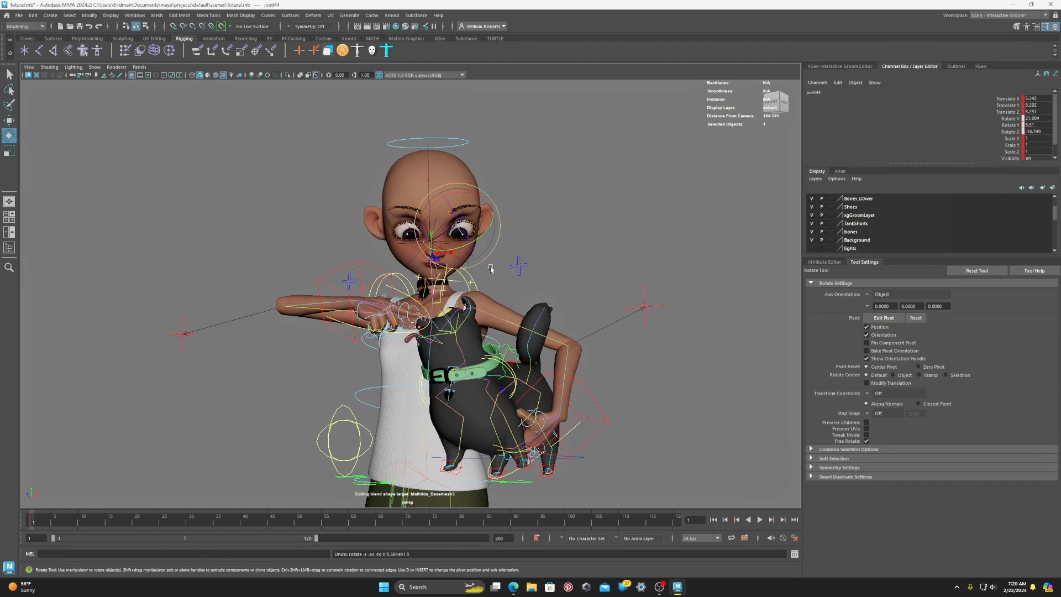
{"action": "left_click", "coordinate": [533, 277]}
{"action": "scroll", "coordinate": [531, 265], "scroll_direction": "down", "scroll_amount": 4}
{"action": "scroll", "coordinate": [515, 226], "scroll_direction": "up", "scroll_amount": 2}
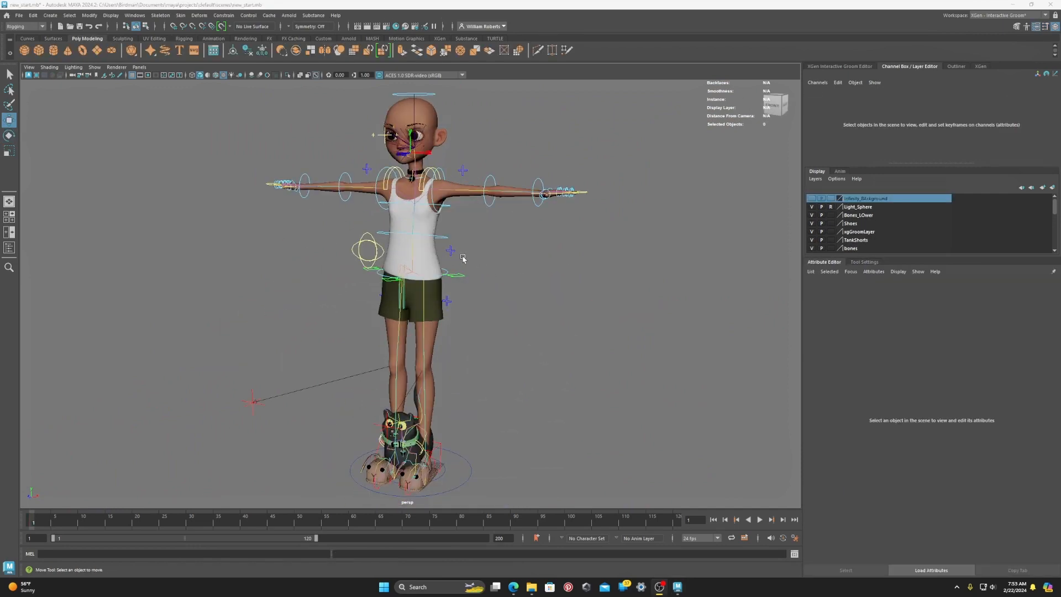
- Switch to the Modeling menu set, create a polygon disc, and move it clear of the character's feet
{"action": "left_click_drag", "start_coordinate": [473, 264], "coordinate": [387, 249], "text": "alt"}
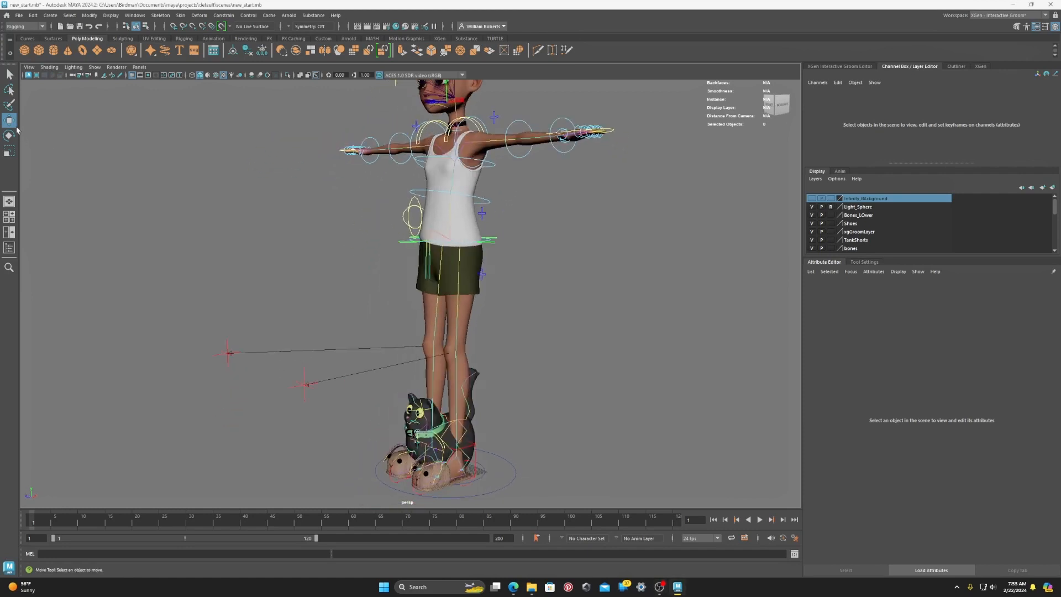
{"action": "left_click", "coordinate": [24, 27]}
{"action": "left_click", "coordinate": [16, 36]}
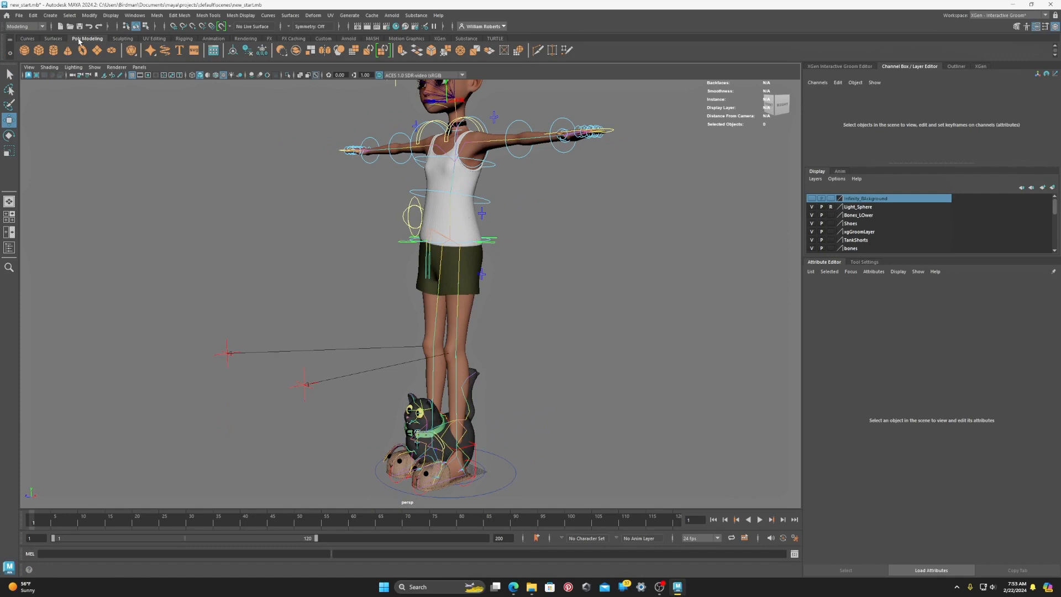
{"action": "left_click", "coordinate": [111, 52]}
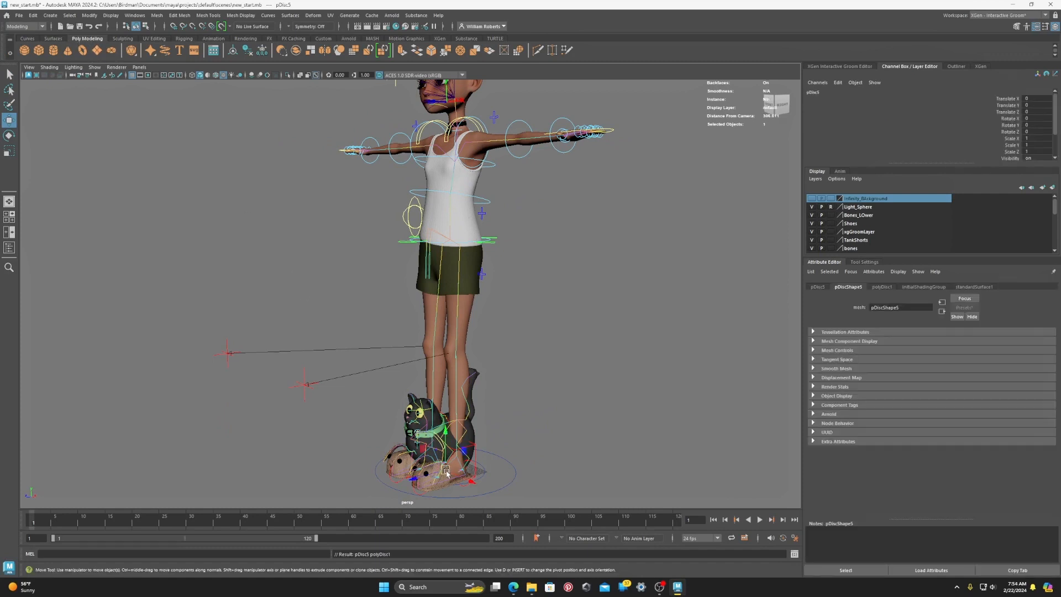
{"action": "left_click_drag", "start_coordinate": [447, 473], "coordinate": [293, 107]}
{"action": "scroll", "coordinate": [274, 367], "scroll_direction": "up", "scroll_amount": 5}
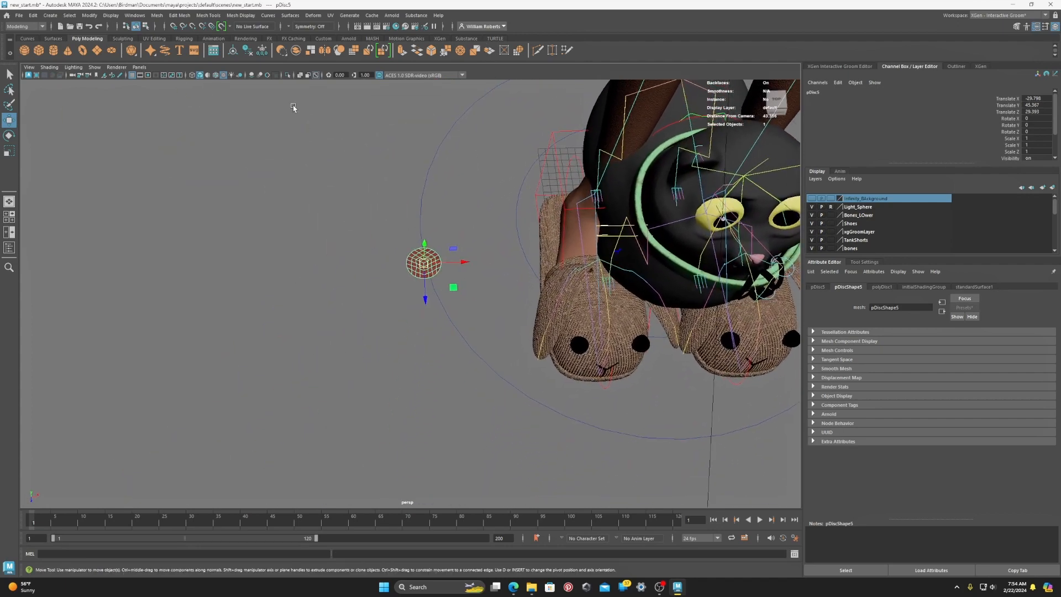
- Assign the existing CatSpec material to the disc from the Hypershade, and close that window
{"action": "left_click", "coordinate": [395, 26]}
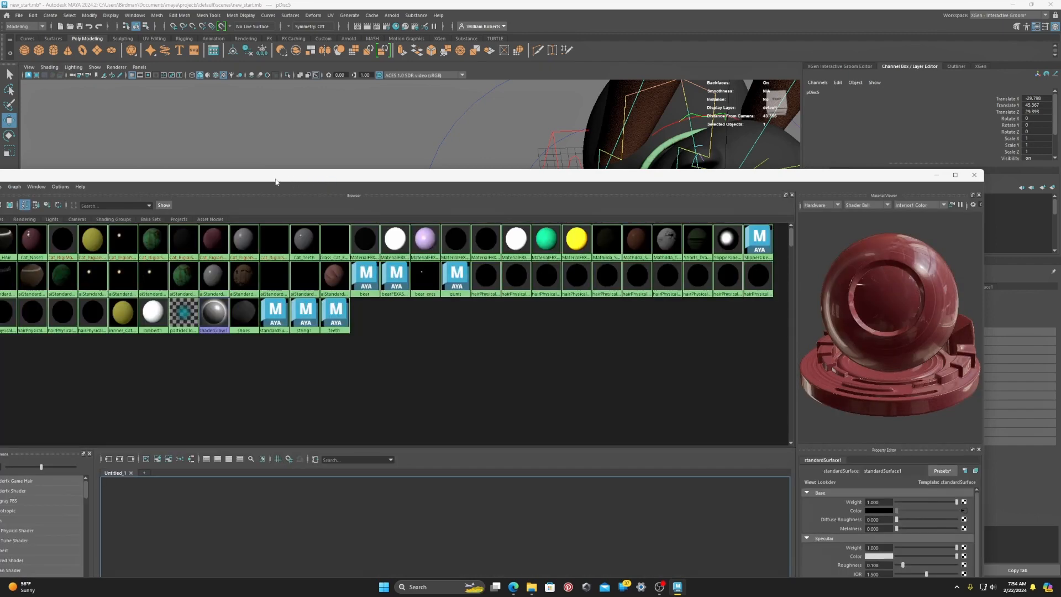
{"action": "left_click_drag", "start_coordinate": [275, 182], "coordinate": [421, 349]}
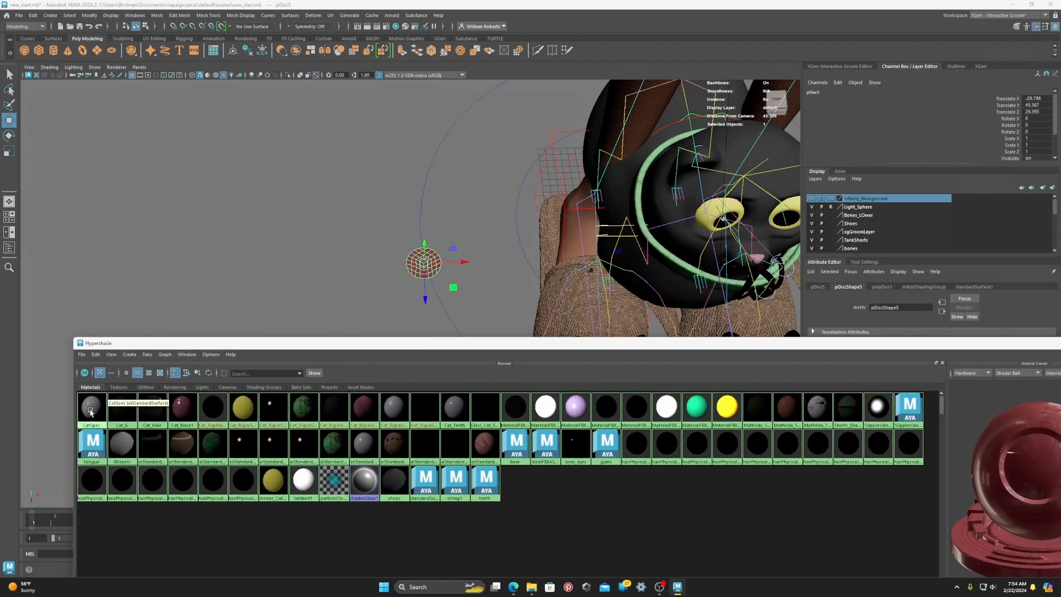
{"action": "right_click_drag", "start_coordinate": [92, 412], "coordinate": [91, 391]}
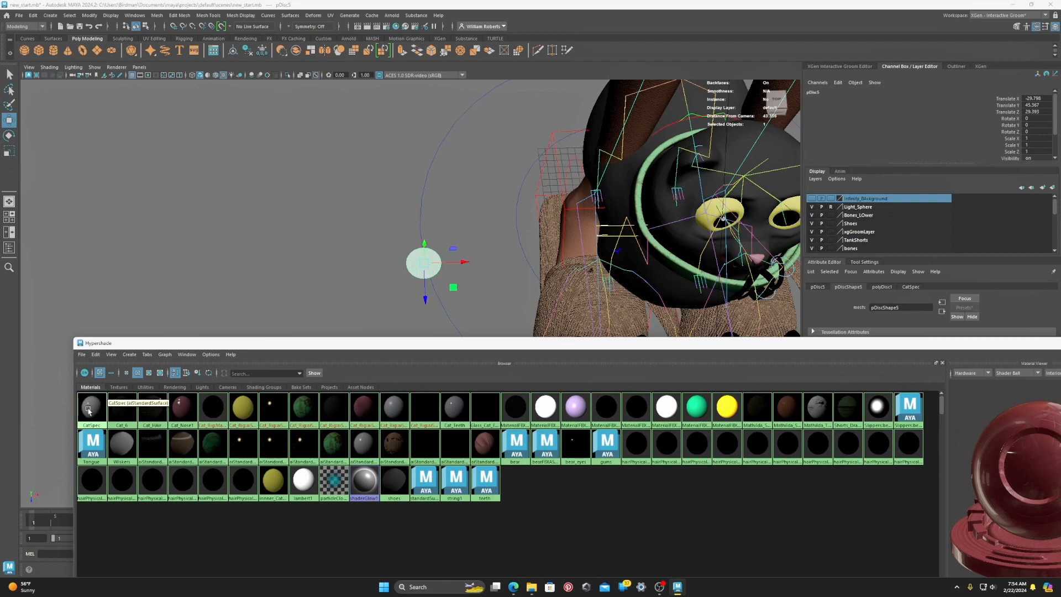
{"action": "left_click_drag", "start_coordinate": [696, 343], "coordinate": [598, 219]}
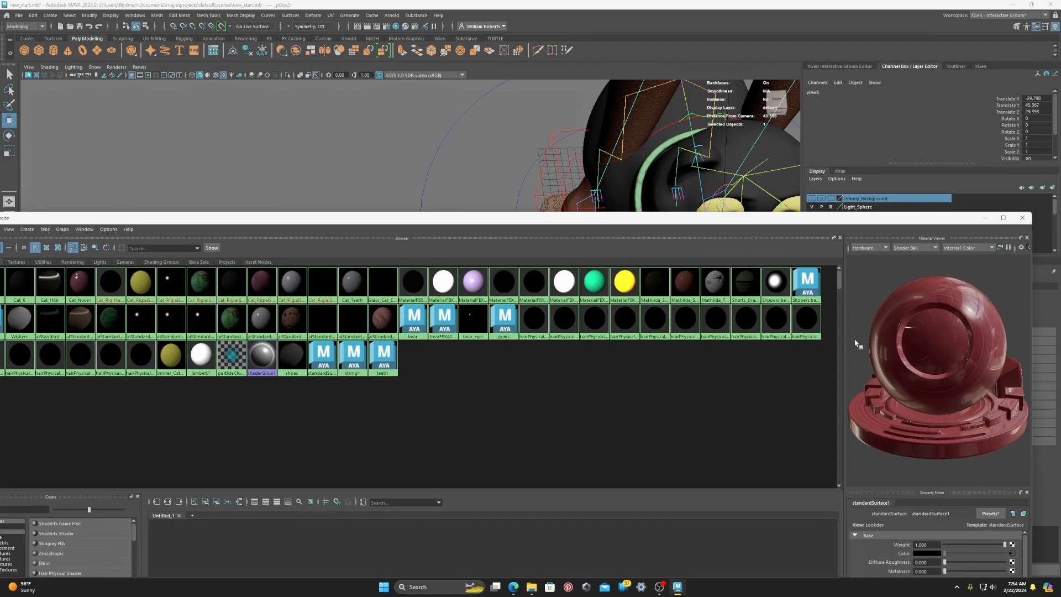
{"action": "left_click", "coordinate": [1022, 217]}
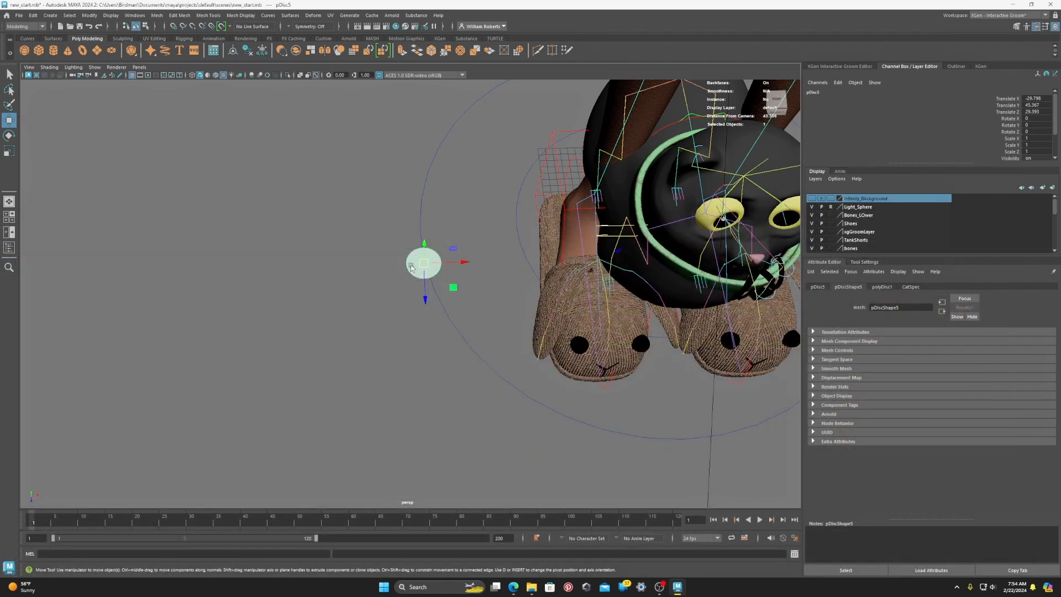
- Raise the disc to the height of the character's head, keeping it in front of the face
{"action": "left_click_drag", "start_coordinate": [434, 265], "coordinate": [523, 205], "text": "alt"}
{"action": "scroll", "coordinate": [523, 206], "scroll_direction": "down", "scroll_amount": 6}
{"action": "middle_click_drag", "start_coordinate": [502, 236], "coordinate": [540, 334], "text": "alt"}
{"action": "scroll", "coordinate": [539, 334], "scroll_direction": "down", "scroll_amount": 1}
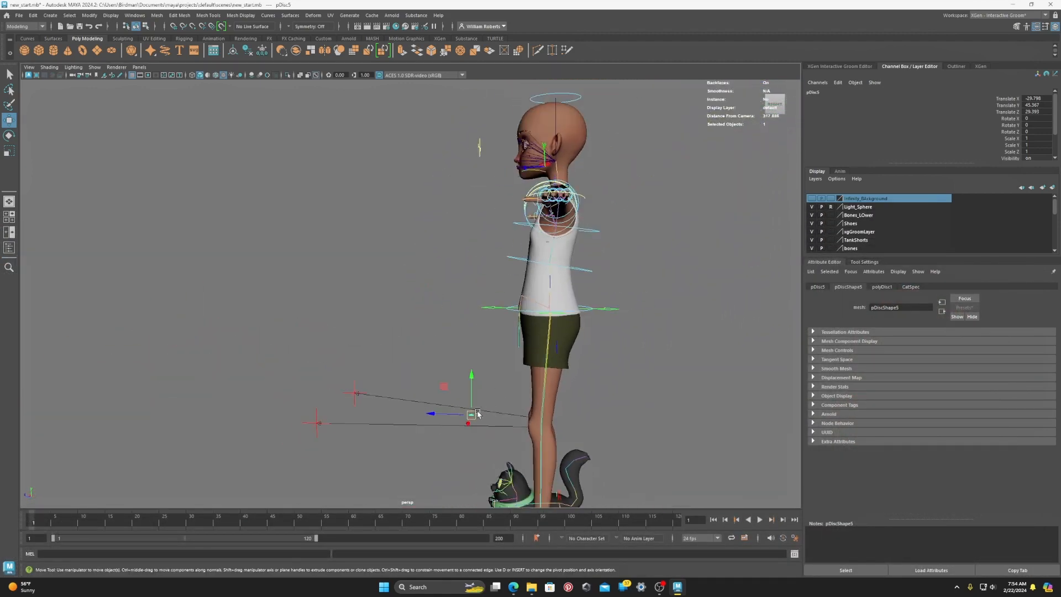
{"action": "left_click_drag", "start_coordinate": [472, 414], "coordinate": [467, 110]}
{"action": "scroll", "coordinate": [467, 109], "scroll_direction": "up", "scroll_amount": 6}
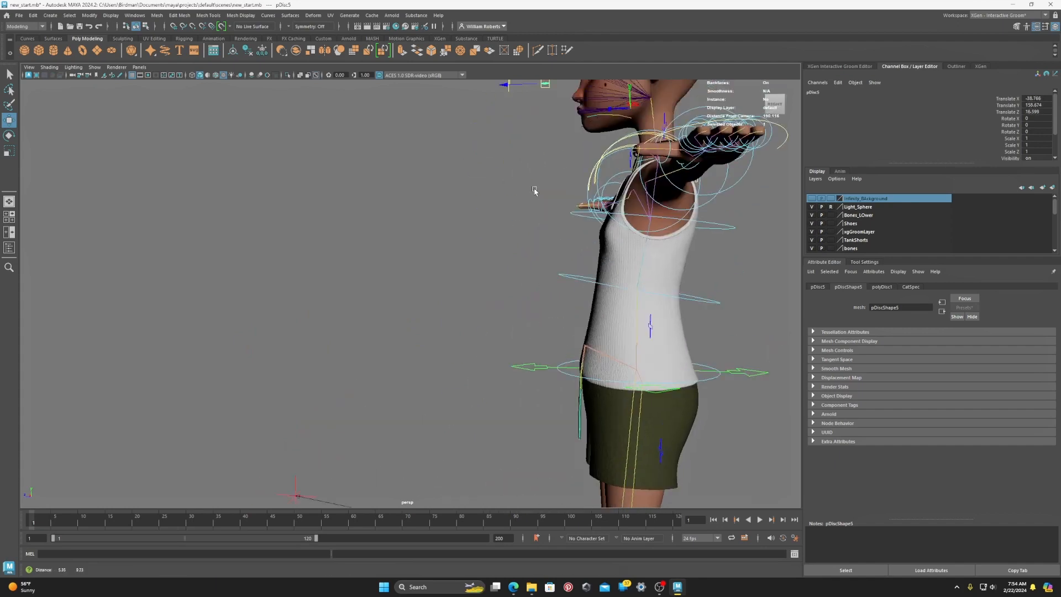
- Move the disc across, down and back until it sits beside the character's left eye
{"action": "left_click_drag", "start_coordinate": [456, 317], "coordinate": [401, 297], "text": "alt"}
{"action": "left_click_drag", "start_coordinate": [285, 251], "coordinate": [549, 280]}
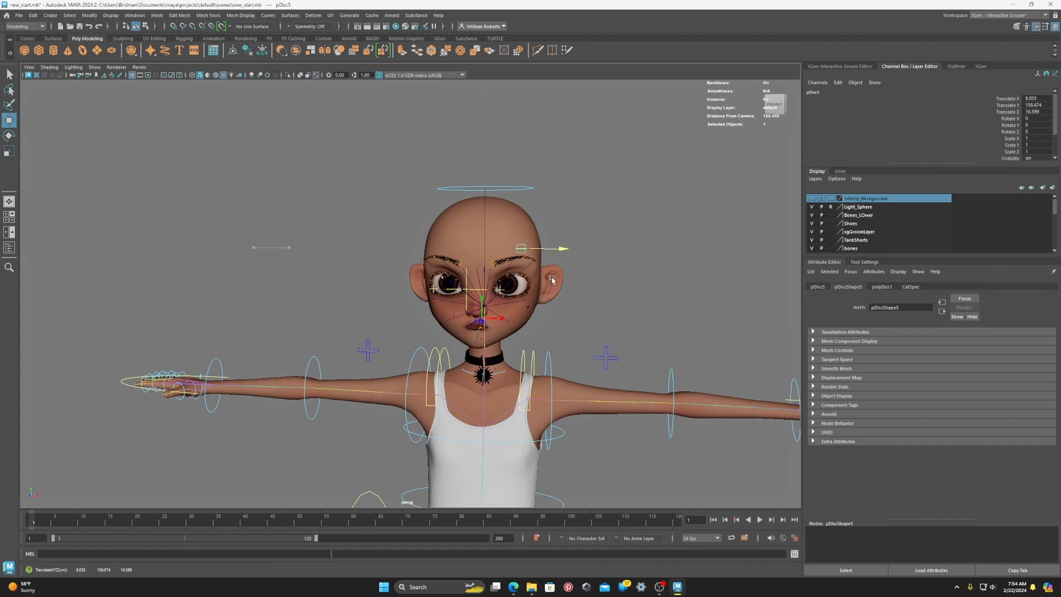
{"action": "left_click_drag", "start_coordinate": [520, 219], "coordinate": [521, 250]}
{"action": "scroll", "coordinate": [554, 315], "scroll_direction": "up", "scroll_amount": 6}
{"action": "left_click_drag", "start_coordinate": [554, 315], "coordinate": [486, 292], "text": "alt"}
{"action": "left_click_drag", "start_coordinate": [326, 264], "coordinate": [427, 268]}
{"action": "scroll", "coordinate": [427, 268], "scroll_direction": "up", "scroll_amount": 5}
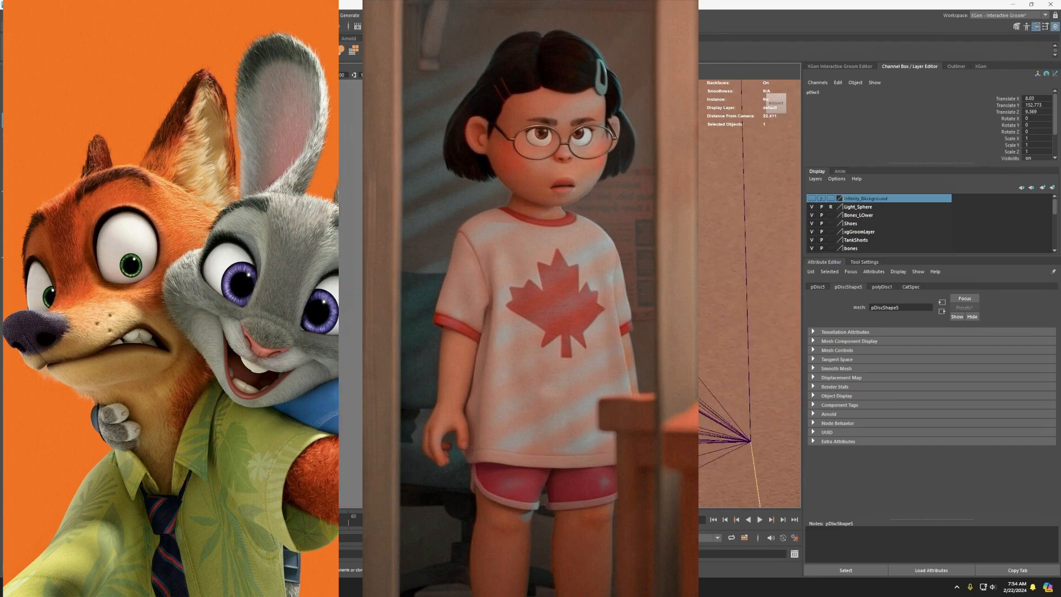
- Rotate the disc upright to face forward, about 86 degrees in X, and display it unsmoothed
{"action": "left_click_drag", "start_coordinate": [458, 304], "coordinate": [453, 260]}
{"action": "scroll", "coordinate": [453, 261], "scroll_direction": "up", "scroll_amount": 3}
{"action": "left_click_drag", "start_coordinate": [287, 293], "coordinate": [423, 307], "text": "alt"}
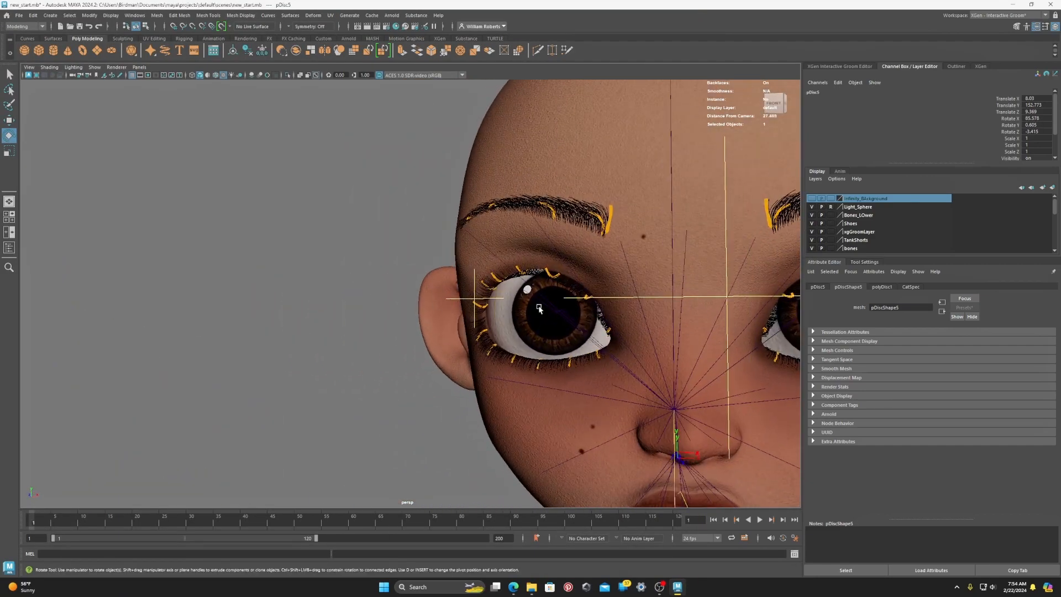
{"action": "middle_click_drag", "start_coordinate": [718, 310], "coordinate": [375, 313], "text": "alt"}
{"action": "right_click_drag", "start_coordinate": [375, 313], "coordinate": [478, 303], "text": "alt"}
{"action": "left_click_drag", "start_coordinate": [414, 300], "coordinate": [426, 300], "text": "alt"}
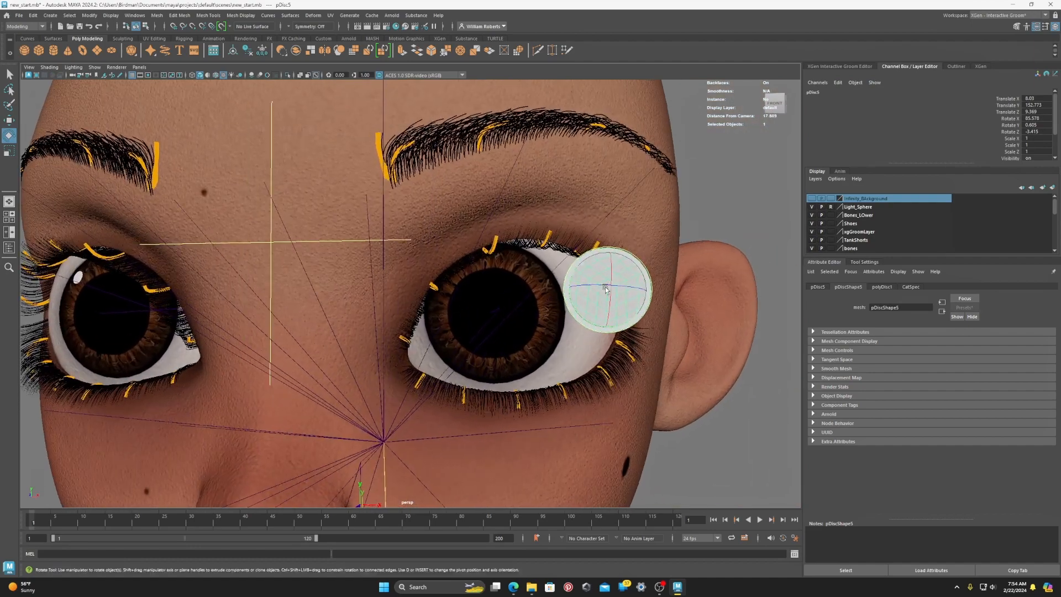
{"action": "key", "text": "1"}
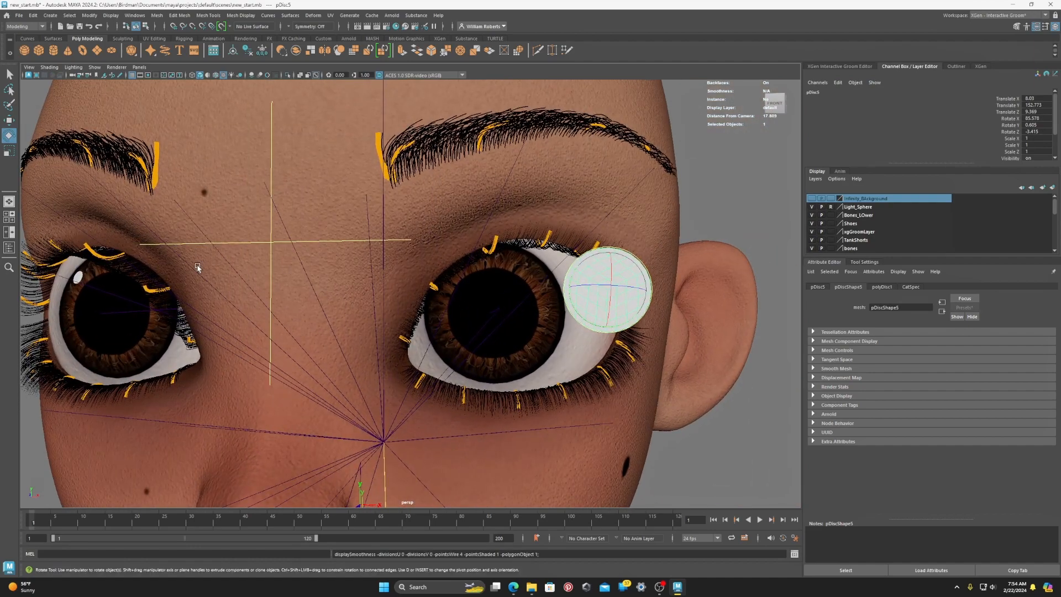
- Move the disc over the left pupil and scale it uniformly to about 0.48
{"action": "key", "text": "w"}
{"action": "left_click_drag", "start_coordinate": [611, 292], "coordinate": [461, 317]}
{"action": "key", "text": "r"}
{"action": "scroll", "coordinate": [500, 323], "scroll_direction": "up", "scroll_amount": 3}
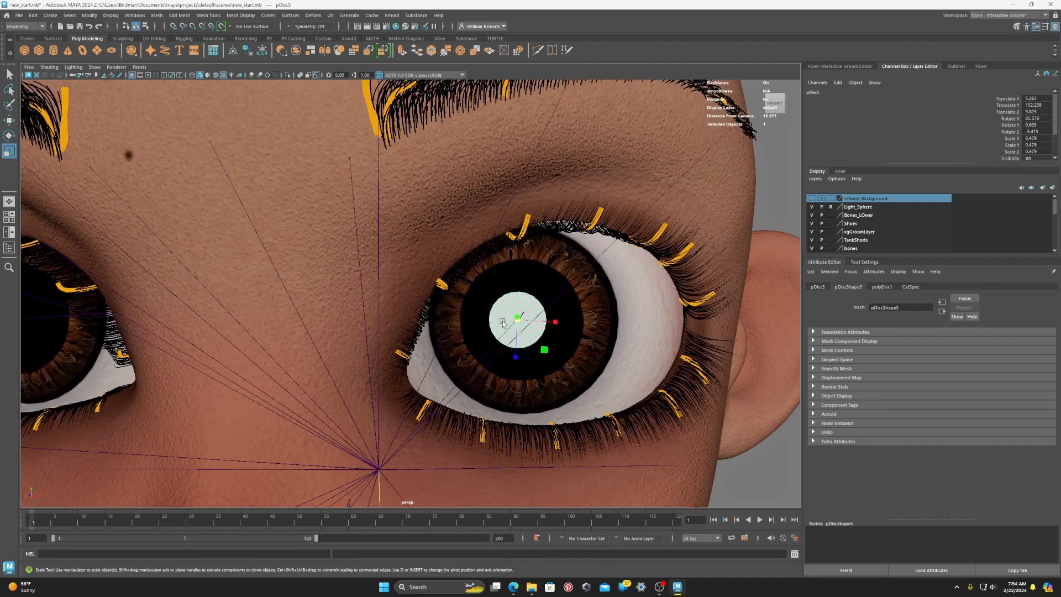
- Expand the disc's polyDisc1 creation settings and open its subdivisions value for editing
{"action": "scroll", "coordinate": [873, 124], "scroll_direction": "down", "scroll_amount": 3}
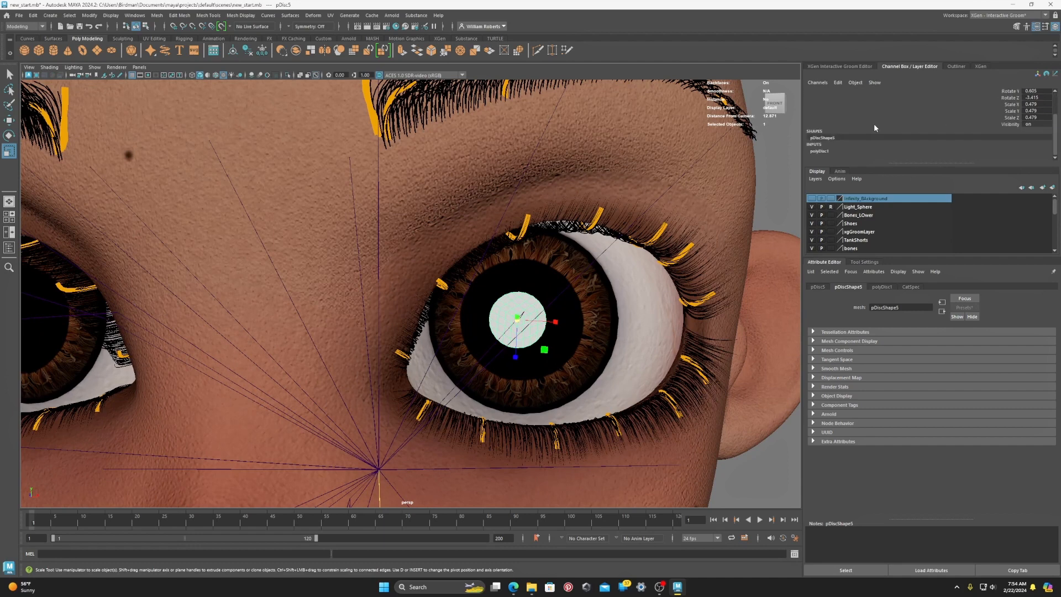
{"action": "double_click", "coordinate": [815, 150]}
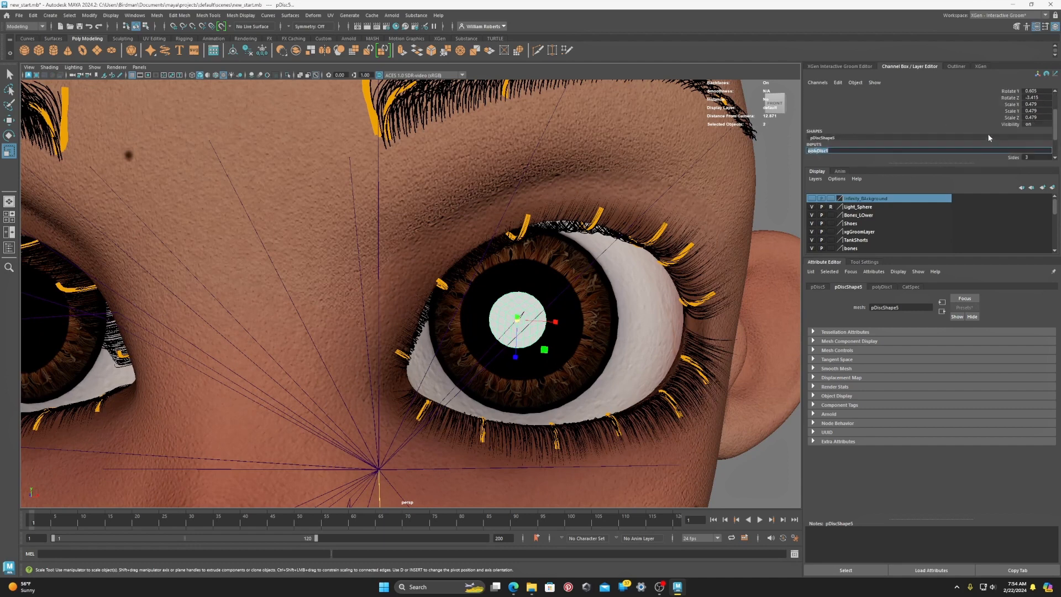
{"action": "scroll", "coordinate": [989, 136], "scroll_direction": "down", "scroll_amount": 2}
{"action": "left_click", "coordinate": [1031, 138]}
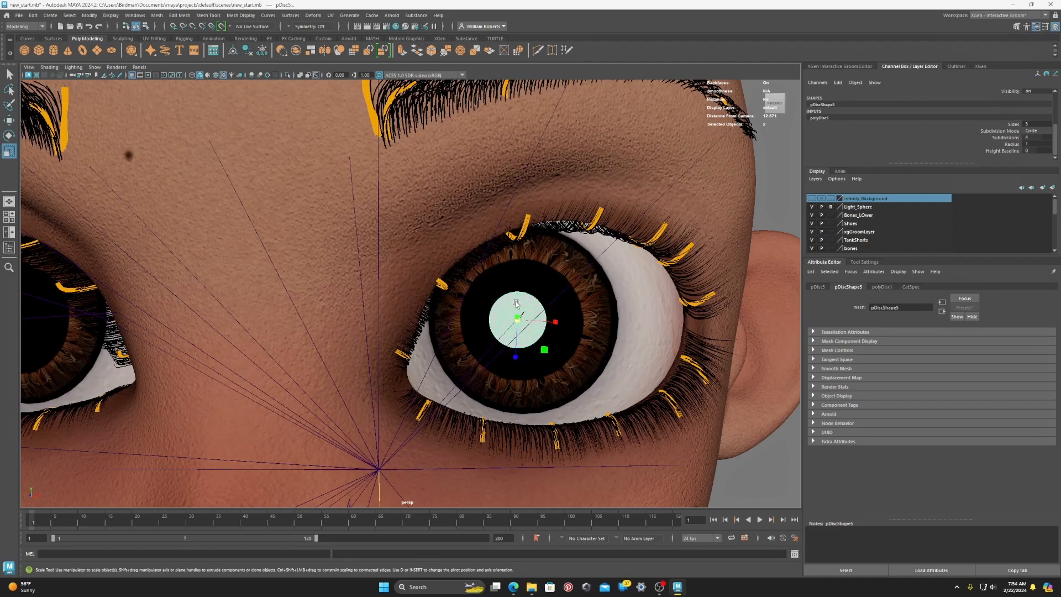
- From a side view, move the disc back toward the eyeball until it sits just in front of the pupil
{"action": "right_click_drag", "start_coordinate": [564, 296], "coordinate": [589, 296], "text": "alt"}
{"action": "middle_click_drag", "start_coordinate": [579, 296], "coordinate": [502, 268], "text": "alt"}
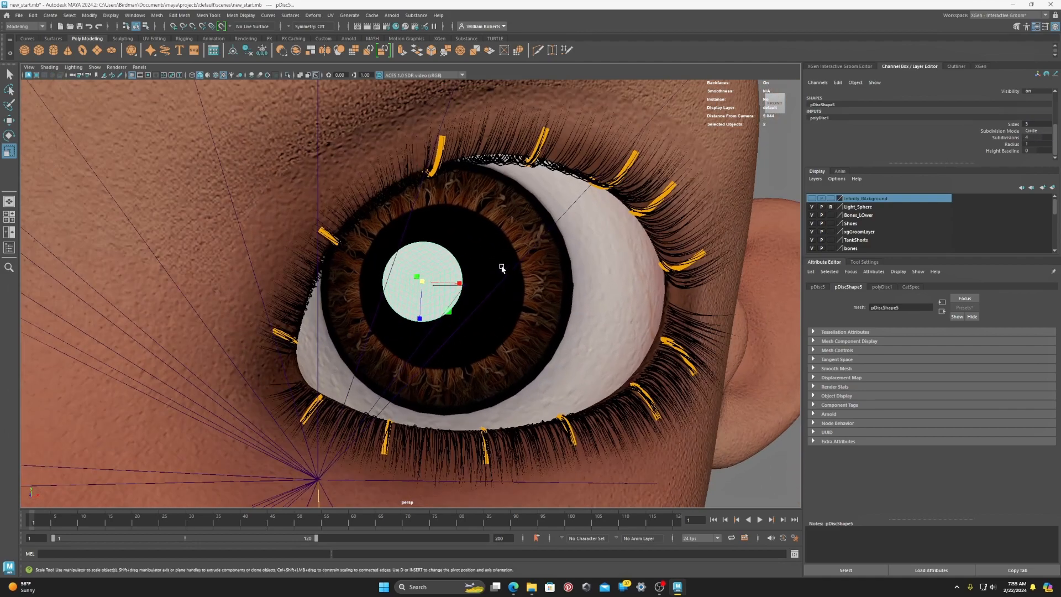
{"action": "left_click_drag", "start_coordinate": [502, 268], "coordinate": [298, 276], "text": "alt"}
{"action": "right_click_drag", "start_coordinate": [299, 276], "coordinate": [260, 281], "text": "alt"}
{"action": "middle_click_drag", "start_coordinate": [259, 281], "coordinate": [360, 288], "text": "alt"}
{"action": "key", "text": "1"}
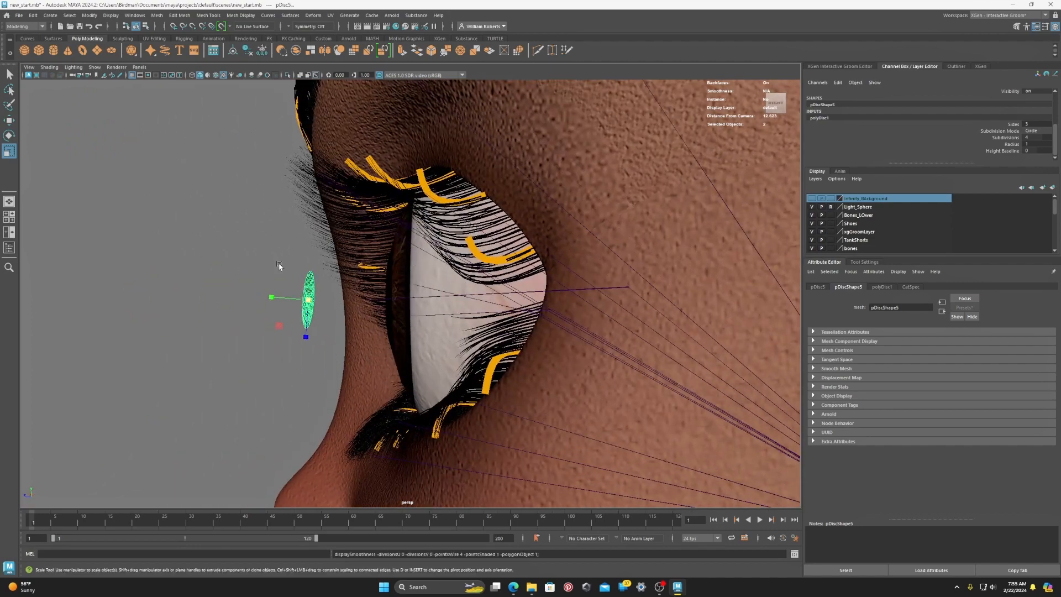
{"action": "key", "text": "e"}
{"action": "key", "text": "w"}
{"action": "left_click_drag", "start_coordinate": [269, 303], "coordinate": [398, 332]}
{"action": "scroll", "coordinate": [359, 310], "scroll_direction": "up", "scroll_amount": 5}
- Nudge the disc closer to the cornea and tilt it slightly to follow the eye's curvature
{"action": "key", "text": "e"}
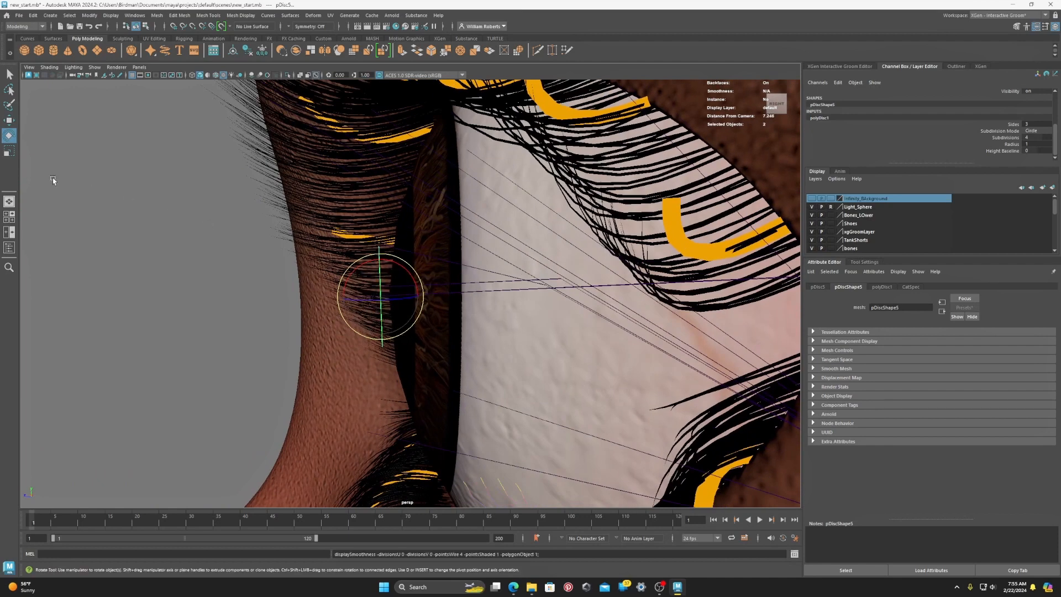
{"action": "key", "text": "r"}
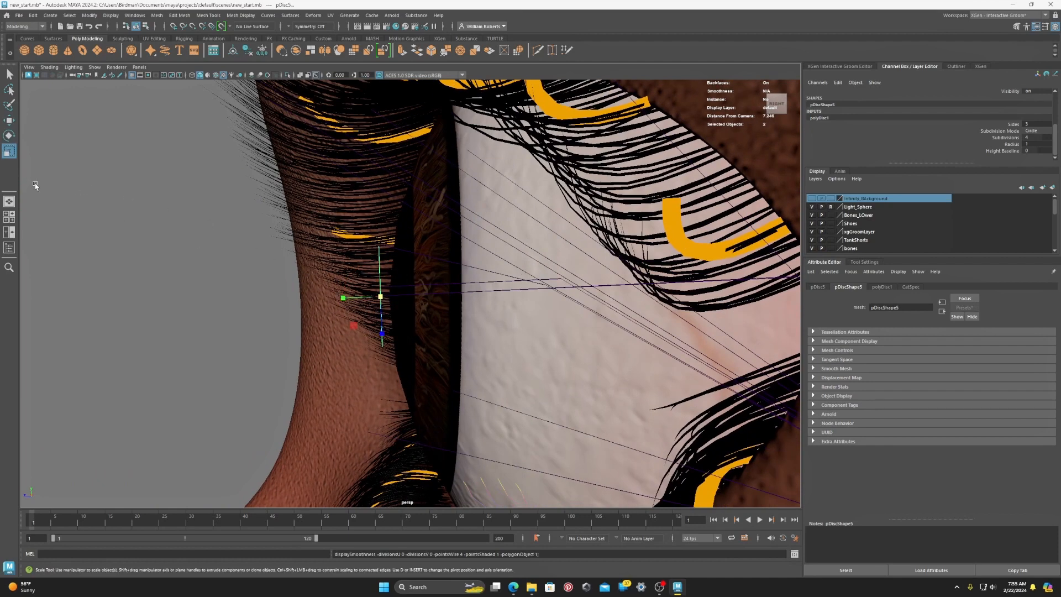
{"action": "key", "text": "w"}
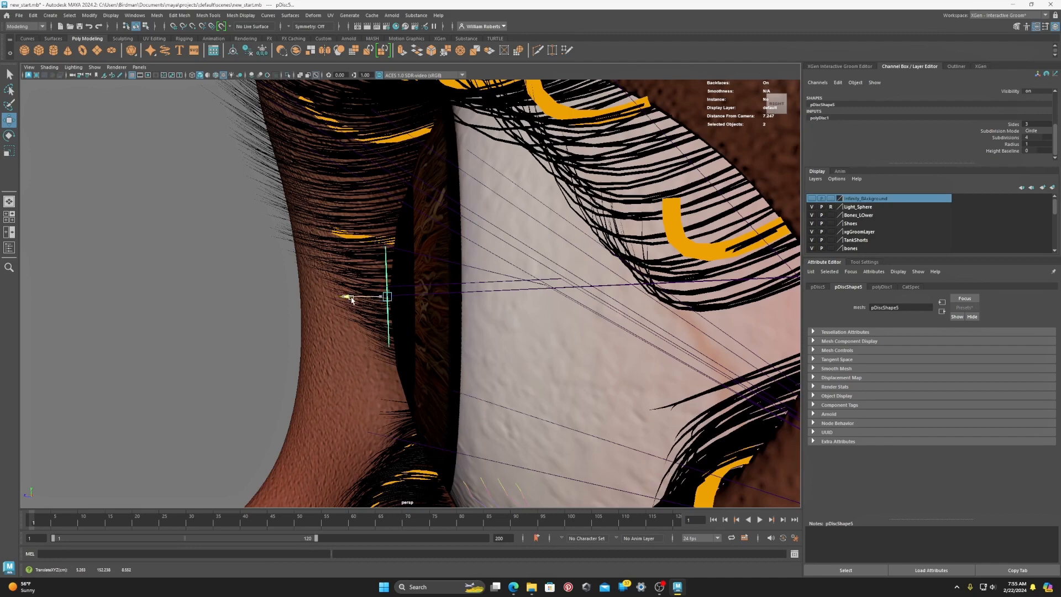
{"action": "key", "text": "e"}
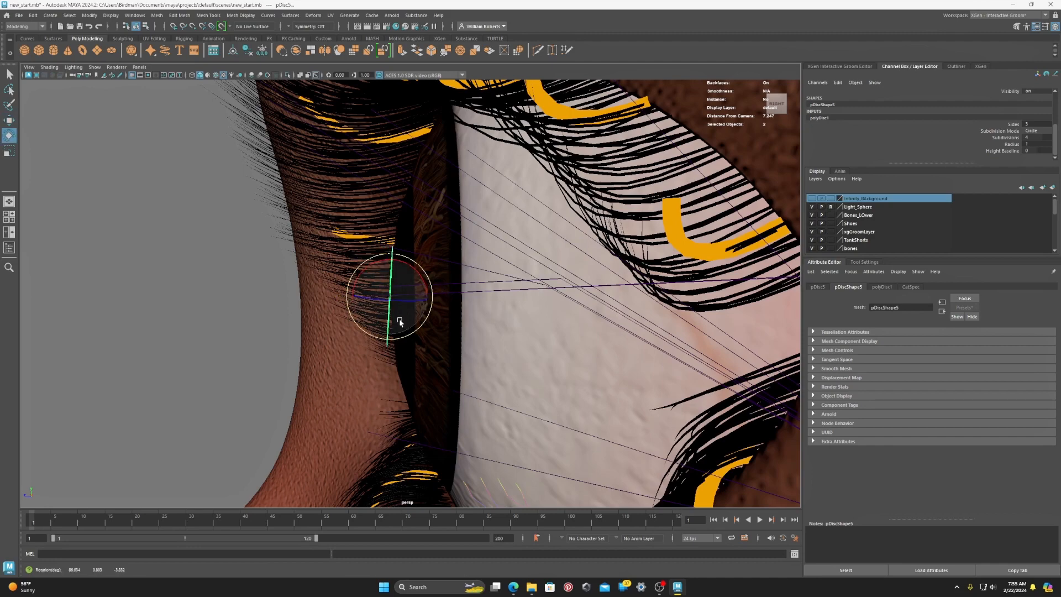
- Fine-tune the disc's rotation so it lies evenly against the cornea over the pupil
{"action": "left_click_drag", "start_coordinate": [385, 335], "coordinate": [510, 299], "text": "alt"}
{"action": "left_click", "coordinate": [534, 298]}
{"action": "key", "text": "1"}
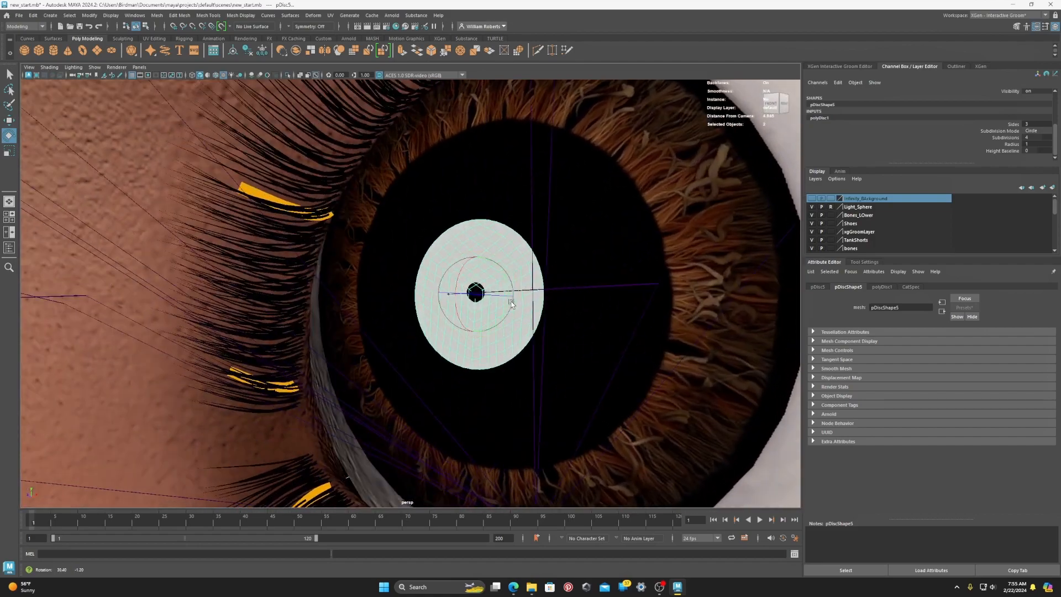
{"action": "mouse_move", "coordinate": [491, 257]}
{"action": "left_mouse_down"}
{"action": "mouse_move", "coordinate": [467, 257]}
{"action": "mouse_move", "coordinate": [474, 296]}
{"action": "mouse_move", "coordinate": [456, 276]}
{"action": "mouse_move", "coordinate": [476, 258]}
{"action": "left_mouse_up"}
{"action": "key", "text": "w"}
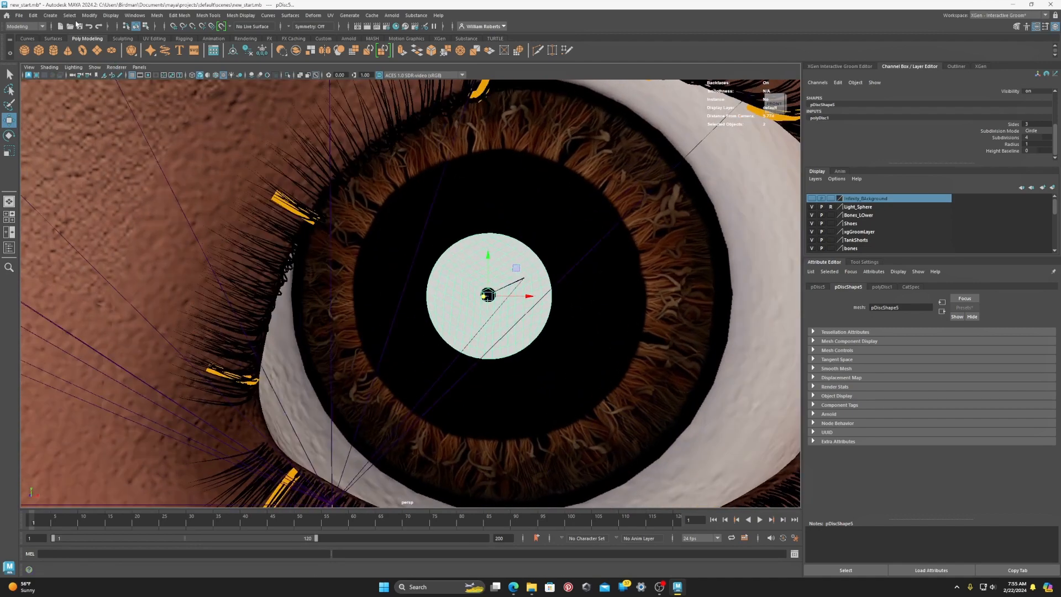
- Switch to the Rigging menu set, delete the disc's construction history and freeze its transformations
{"action": "left_click", "coordinate": [25, 26]}
{"action": "left_click", "coordinate": [20, 39]}
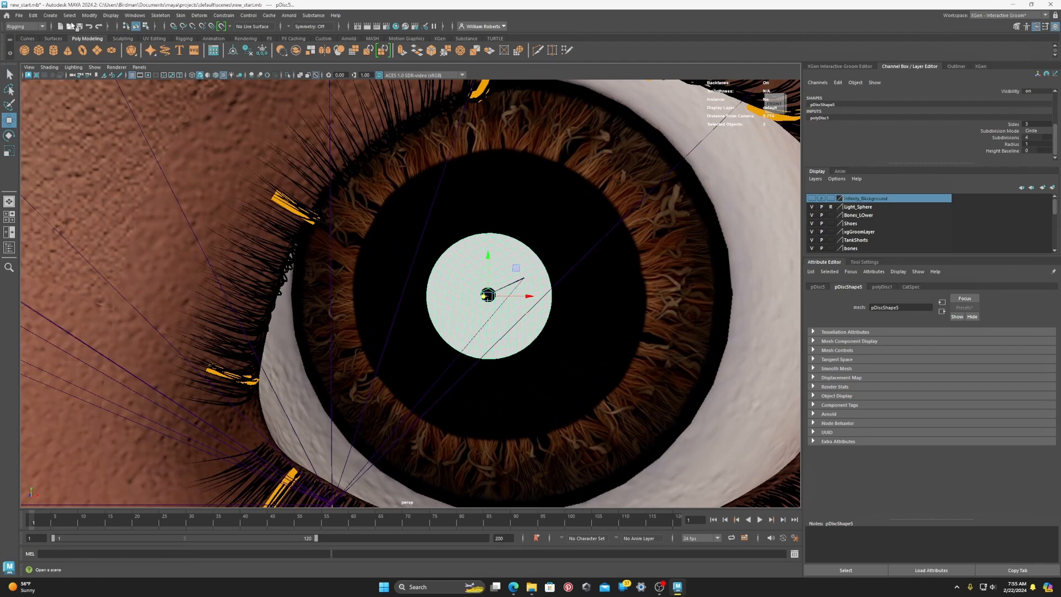
{"action": "left_click", "coordinate": [33, 15]}
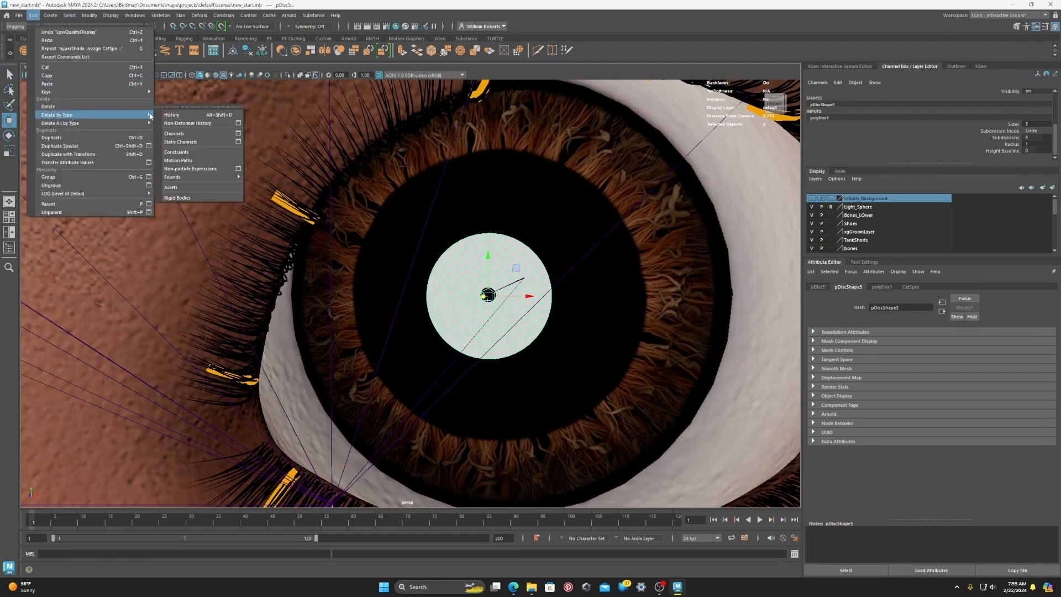
{"action": "left_click", "coordinate": [174, 115]}
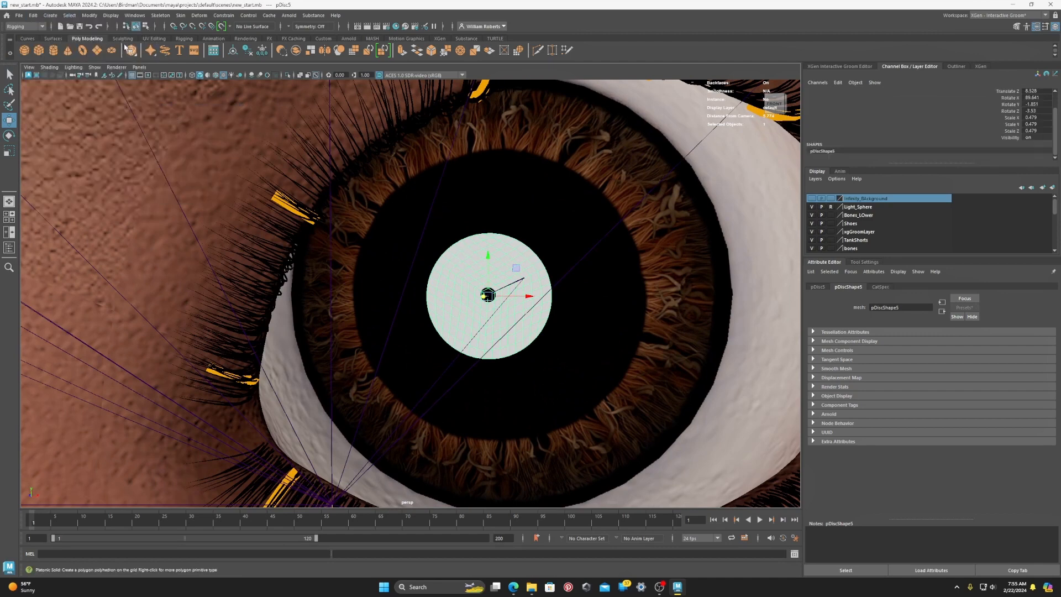
{"action": "left_click", "coordinate": [89, 15]}
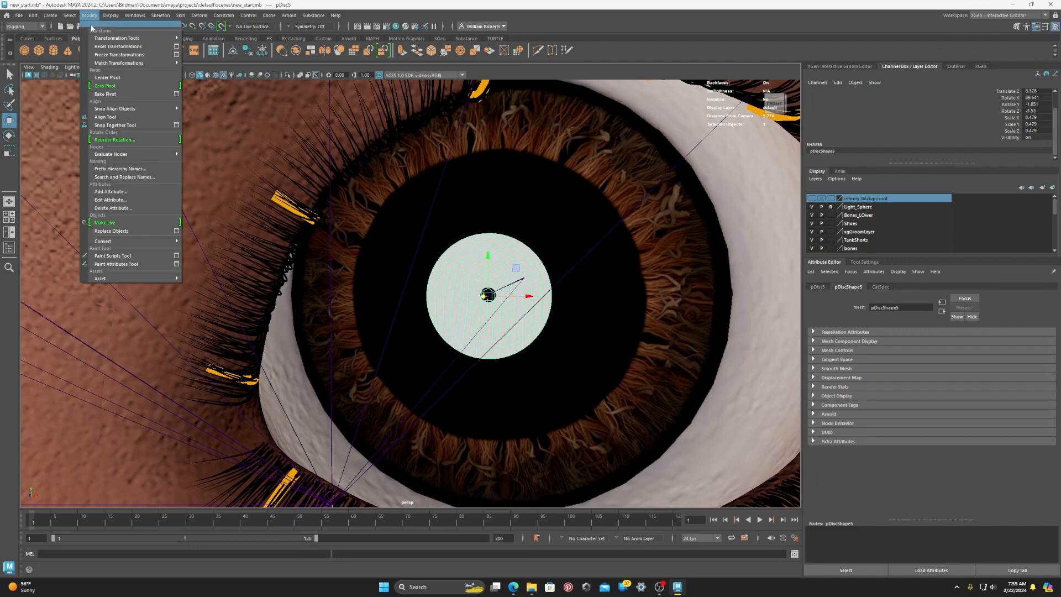
{"action": "left_click", "coordinate": [113, 55]}
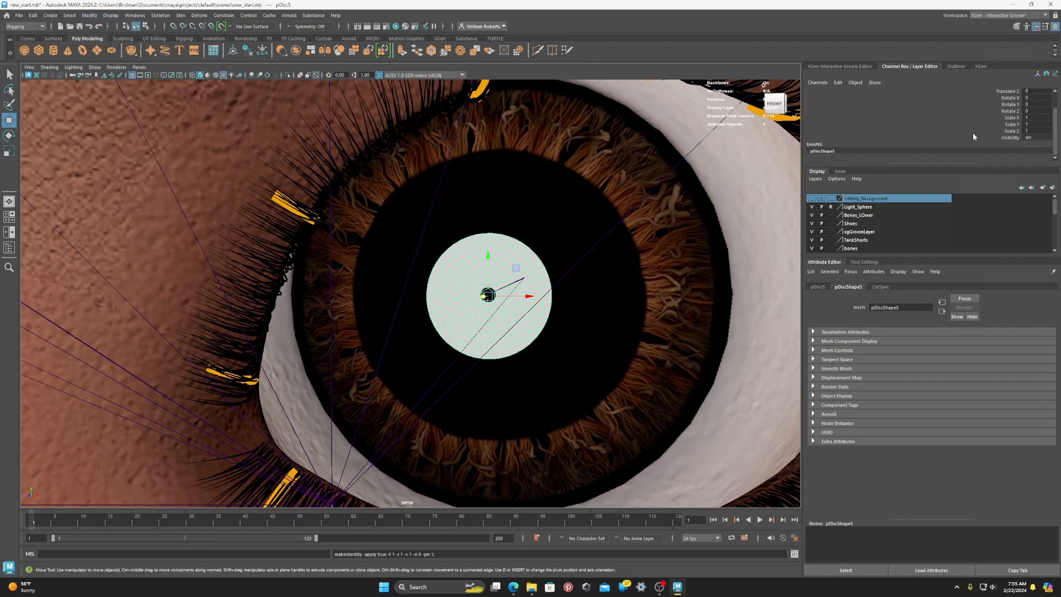
- Add a geometry constraint with weight 1.0 that holds the disc on the left eye's surface
{"action": "left_click_drag", "start_coordinate": [453, 219], "coordinate": [576, 233], "text": "alt"}
{"action": "left_click", "coordinate": [576, 232]}
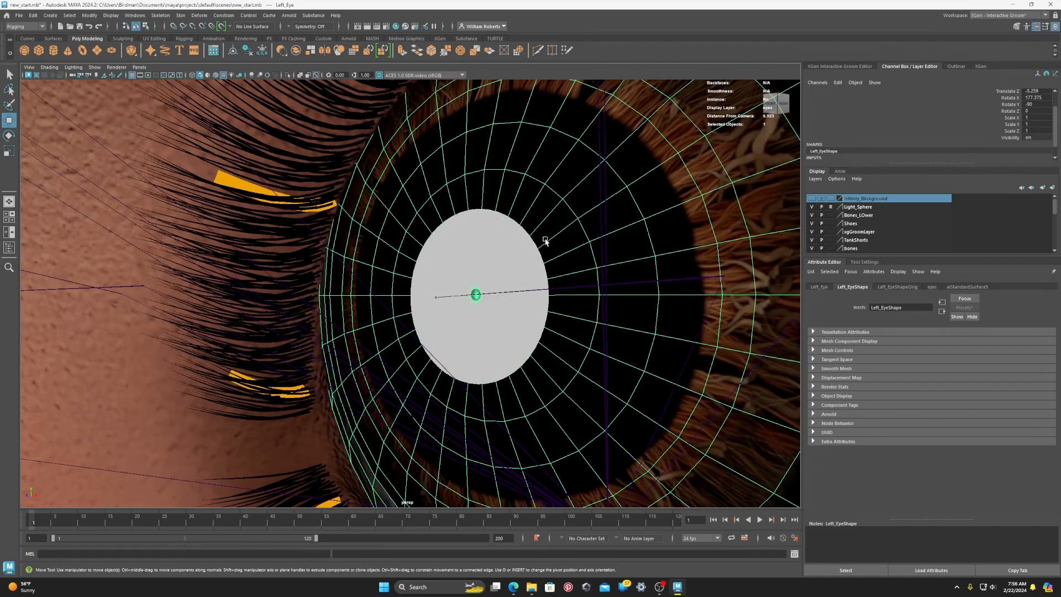
{"action": "left_click", "coordinate": [482, 248], "text": "shift"}
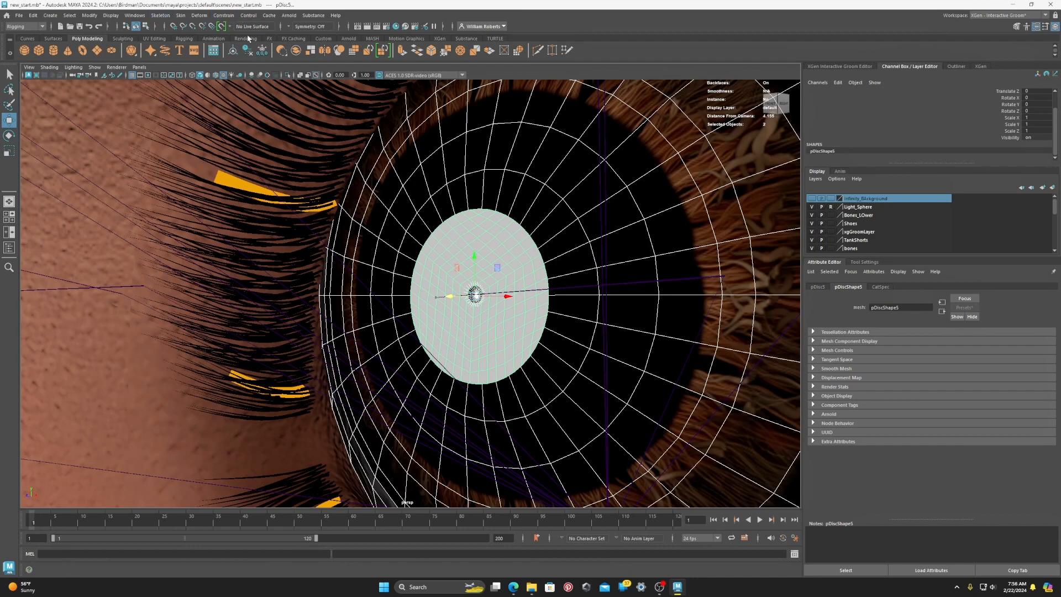
{"action": "left_click", "coordinate": [184, 39]}
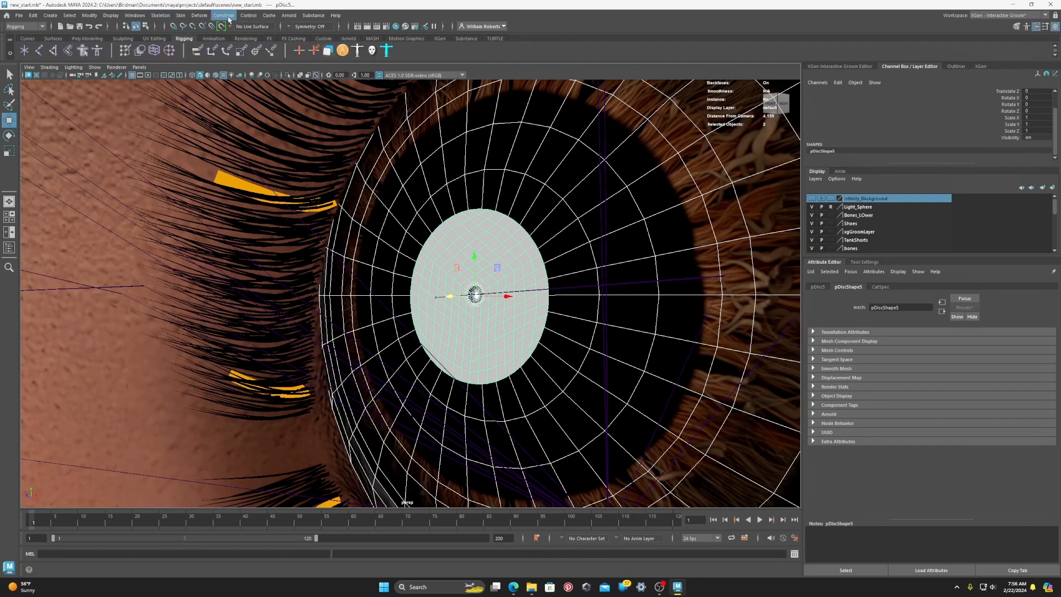
{"action": "left_click", "coordinate": [236, 17]}
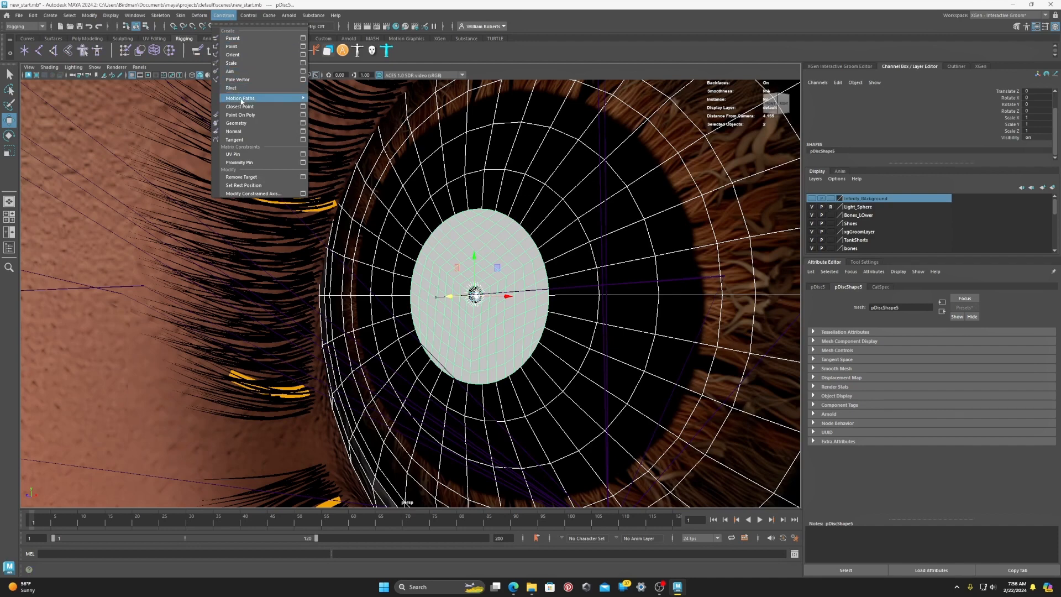
{"action": "left_click", "coordinate": [302, 124]}
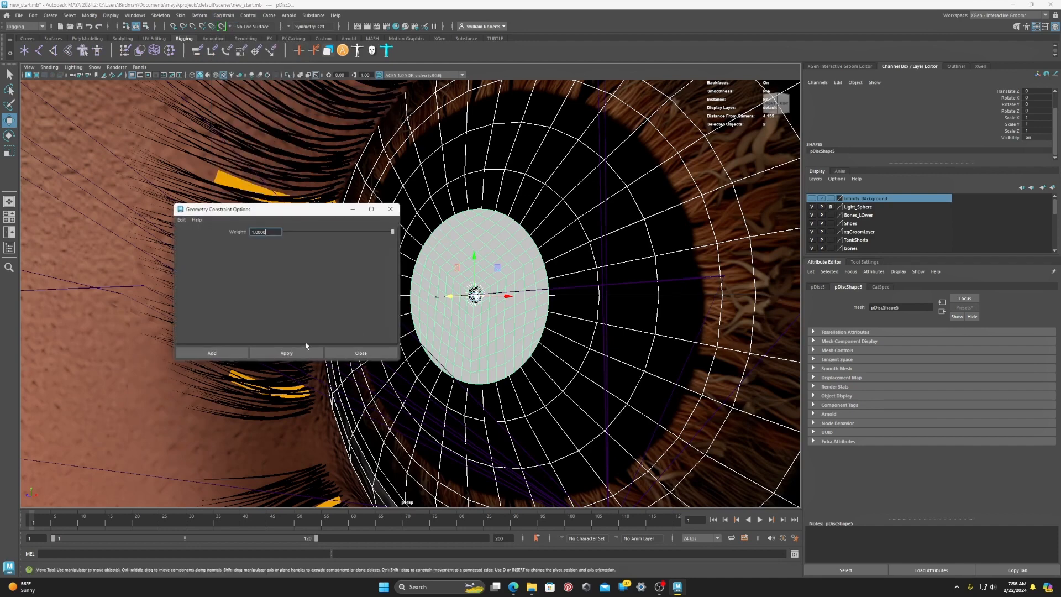
{"action": "left_click", "coordinate": [212, 353]}
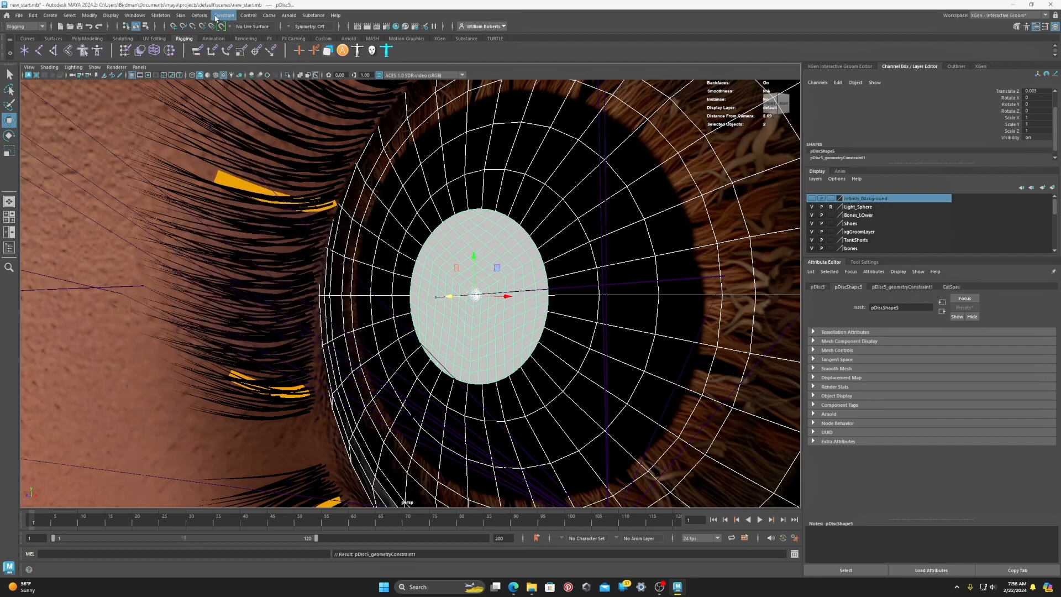
- Reset the normal constraint options, aim the constraint along the Z axis and constrain the disc's orientation to the left eye
{"action": "left_click", "coordinate": [218, 17]}
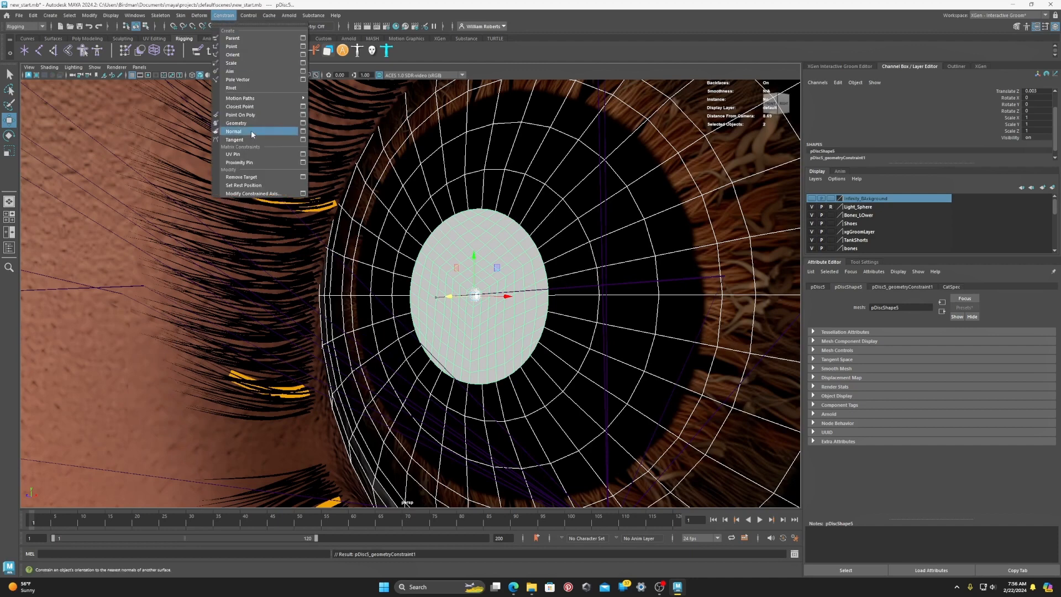
{"action": "left_click", "coordinate": [303, 131]}
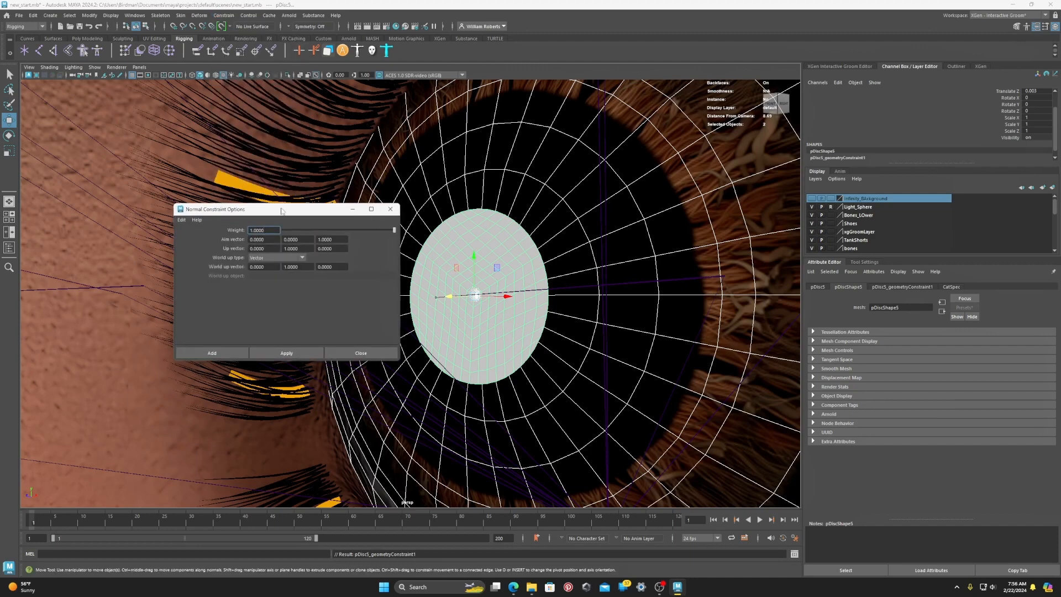
{"action": "left_click_drag", "start_coordinate": [281, 211], "coordinate": [317, 213]}
{"action": "left_click", "coordinate": [217, 222]}
{"action": "left_click", "coordinate": [251, 244]}
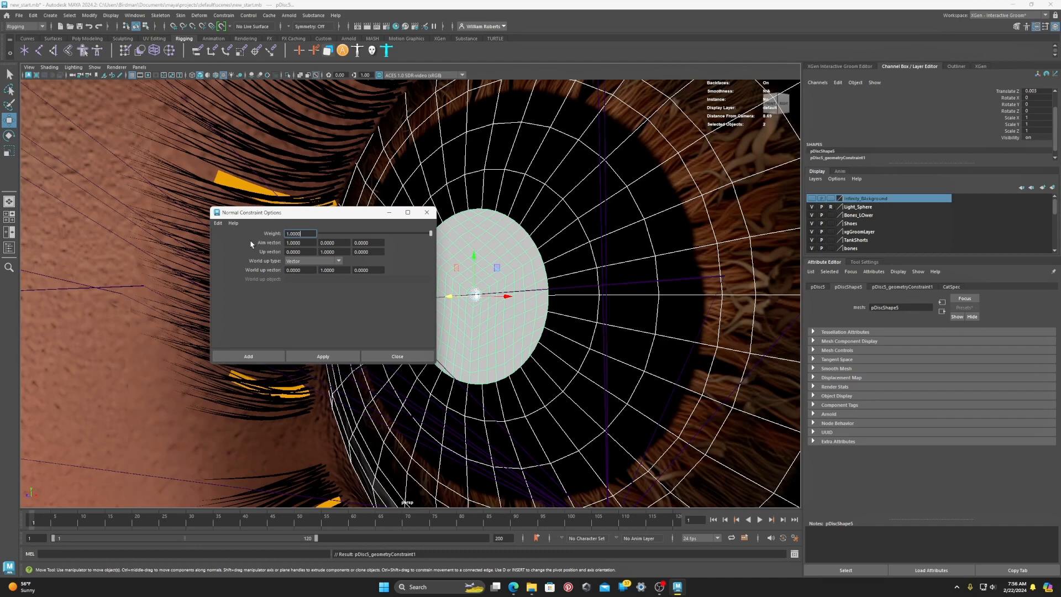
{"action": "left_click", "coordinate": [287, 242]}
{"action": "left_click", "coordinate": [328, 243]}
{"action": "left_click", "coordinate": [356, 243]}
{"action": "left_click", "coordinate": [308, 357]}
{"action": "left_click", "coordinate": [279, 356]}
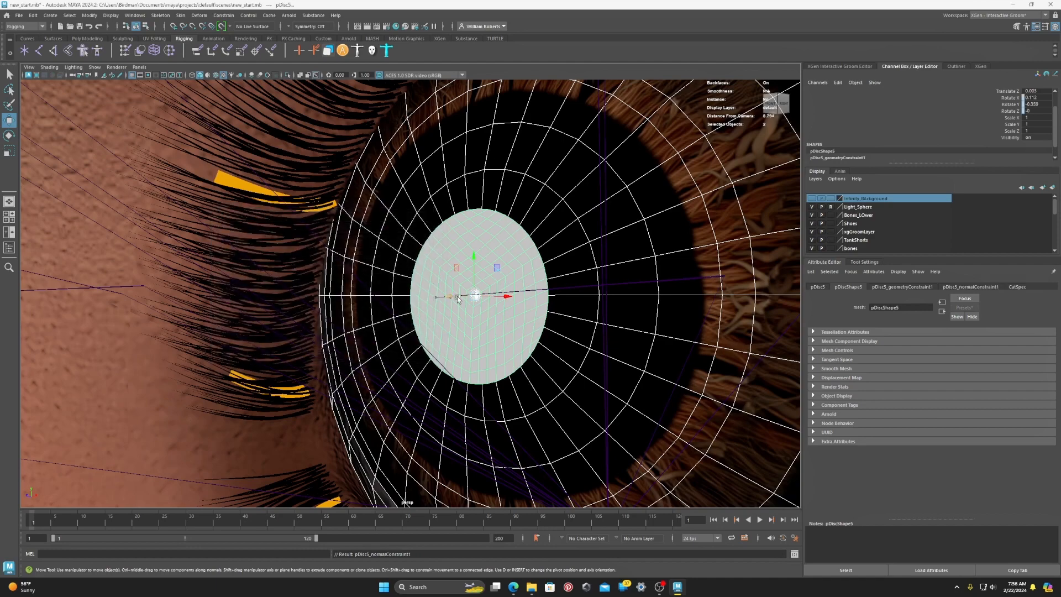
- Test the constraints by sliding the disc from the pupil across the iris, and undo the moves
{"action": "left_click_drag", "start_coordinate": [457, 299], "coordinate": [509, 292], "text": "alt"}
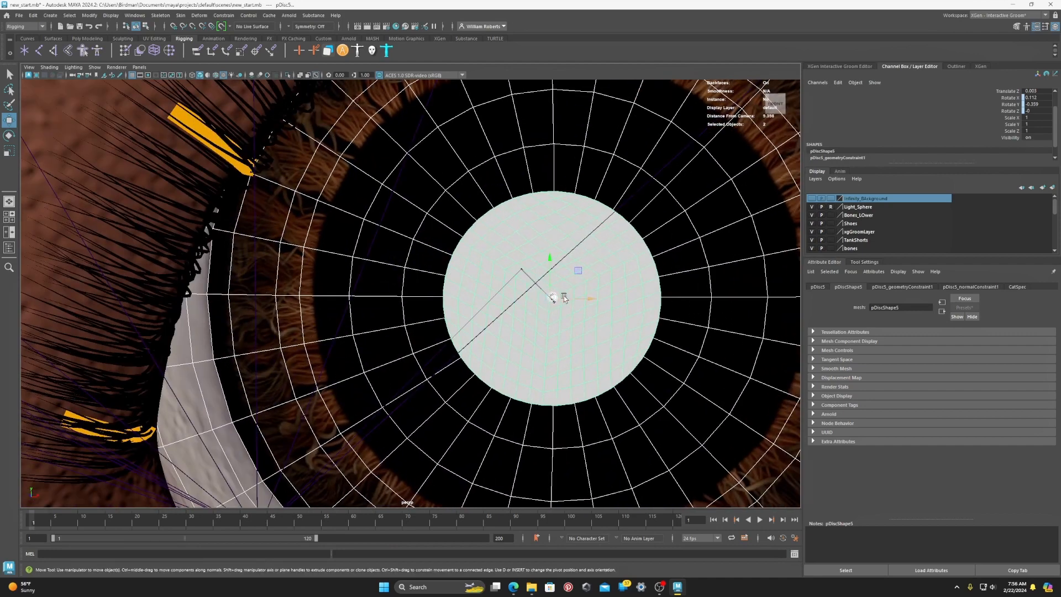
{"action": "left_click", "coordinate": [503, 265]}
{"action": "left_click_drag", "start_coordinate": [552, 286], "coordinate": [689, 229]}
{"action": "right_click_drag", "start_coordinate": [690, 229], "coordinate": [639, 254], "text": "alt"}
{"action": "left_click_drag", "start_coordinate": [632, 258], "coordinate": [680, 229], "text": "alt"}
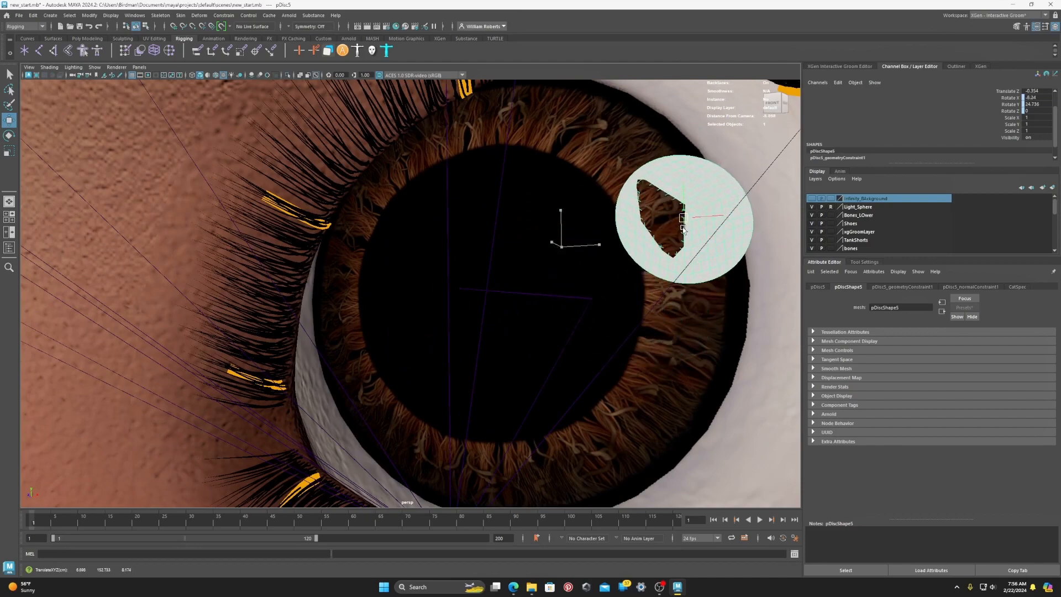
{"action": "right_click_drag", "start_coordinate": [680, 230], "coordinate": [624, 258], "text": "alt"}
{"action": "left_click_drag", "start_coordinate": [624, 257], "coordinate": [565, 304], "text": "alt"}
{"action": "scroll", "coordinate": [563, 304], "scroll_direction": "up", "scroll_amount": 3}
{"action": "key", "text": "ctrl+z"}
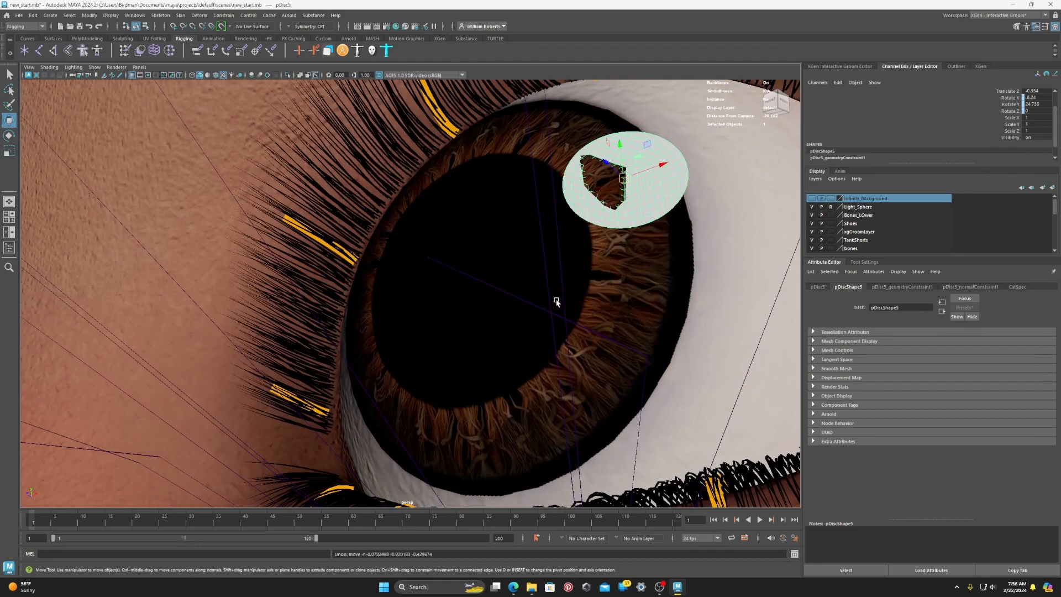
{"action": "key", "text": "ctrl+z"}
{"action": "key", "text": "ctrl+z"}
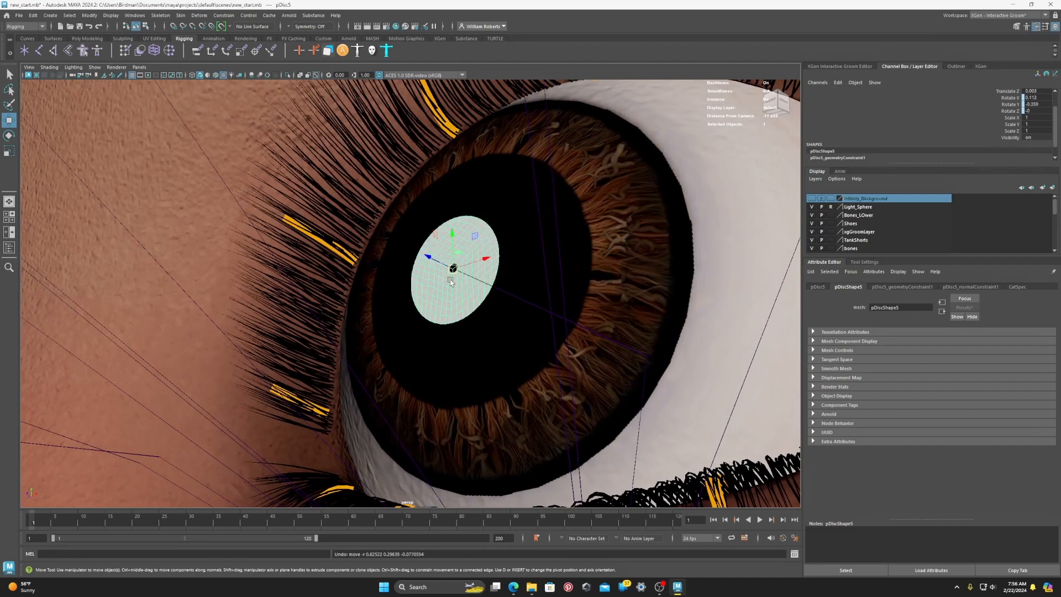
- Shrink-wrap the disc onto the left eye with Closest projection, offset 0.0117 and target inflation 0, and check the fit from the side
{"action": "scroll", "coordinate": [450, 280], "scroll_direction": "up", "scroll_amount": 3}
{"action": "left_click_drag", "start_coordinate": [450, 280], "coordinate": [478, 283], "text": "alt"}
{"action": "scroll", "coordinate": [502, 303], "scroll_direction": "up", "scroll_amount": 2}
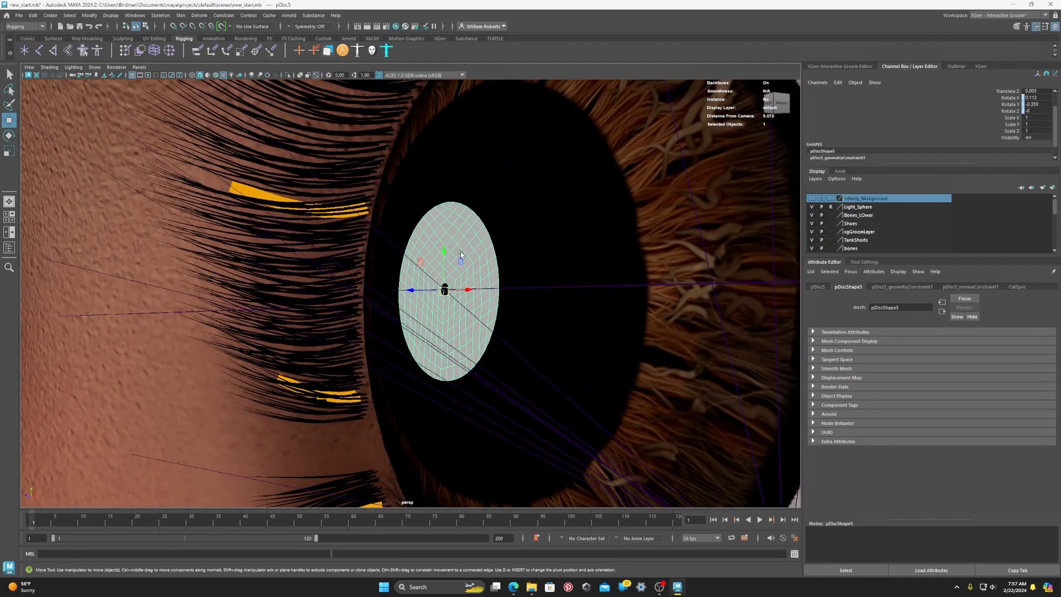
{"action": "left_click", "coordinate": [542, 210], "text": "shift"}
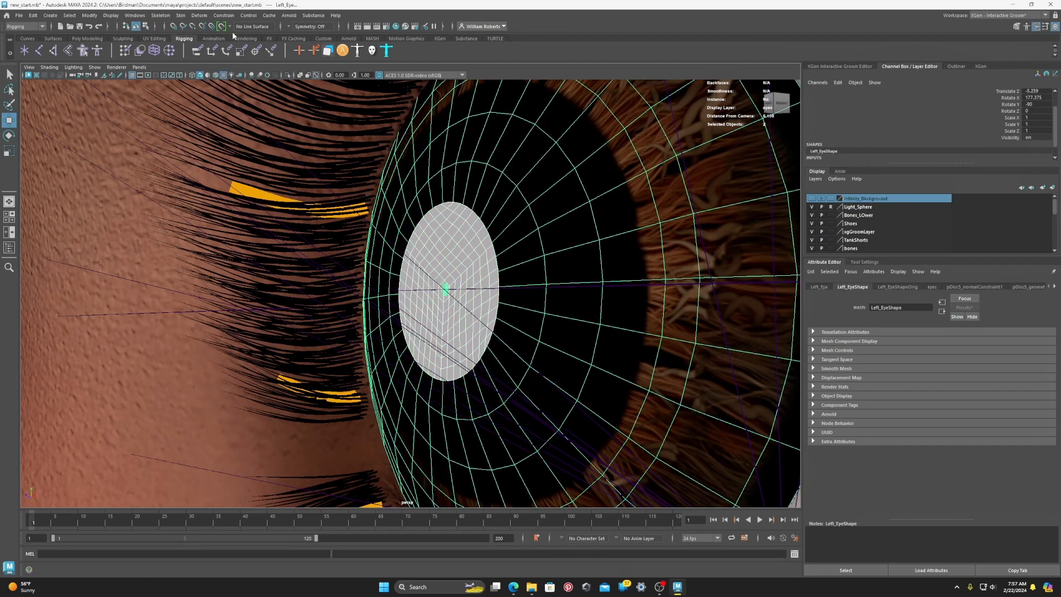
{"action": "left_click", "coordinate": [200, 15]}
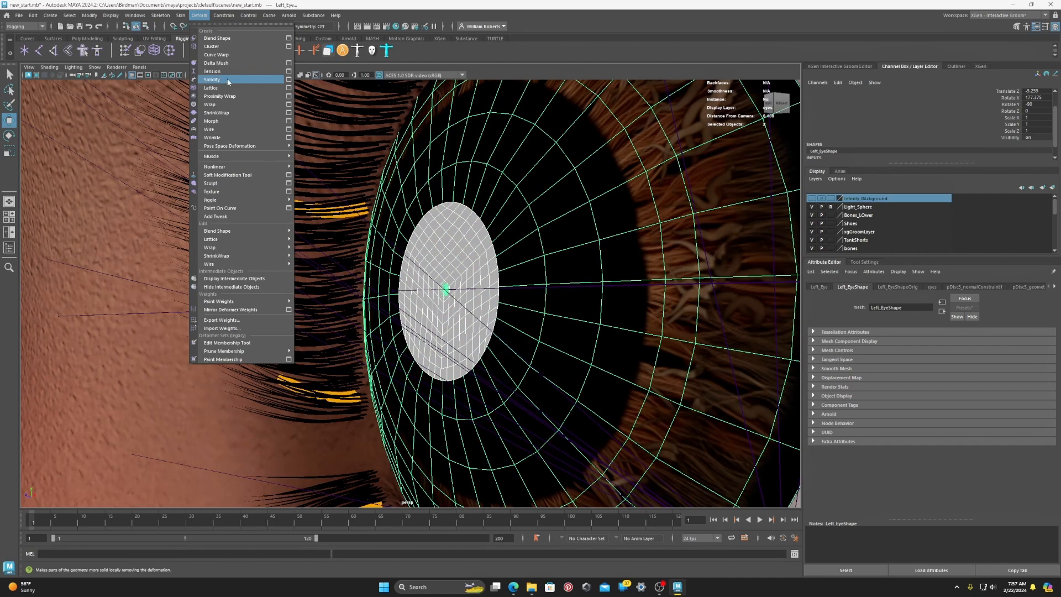
{"action": "left_click", "coordinate": [289, 112]}
{"action": "left_click_drag", "start_coordinate": [329, 217], "coordinate": [260, 204]}
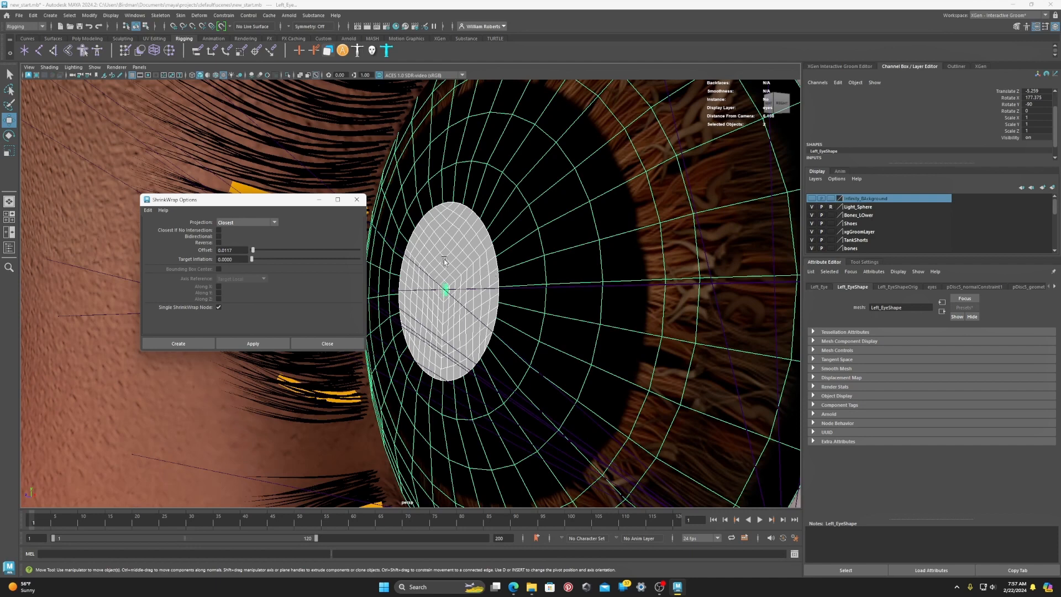
{"action": "left_click", "coordinate": [253, 343]}
{"action": "left_click_drag", "start_coordinate": [478, 290], "coordinate": [454, 287], "text": "alt"}
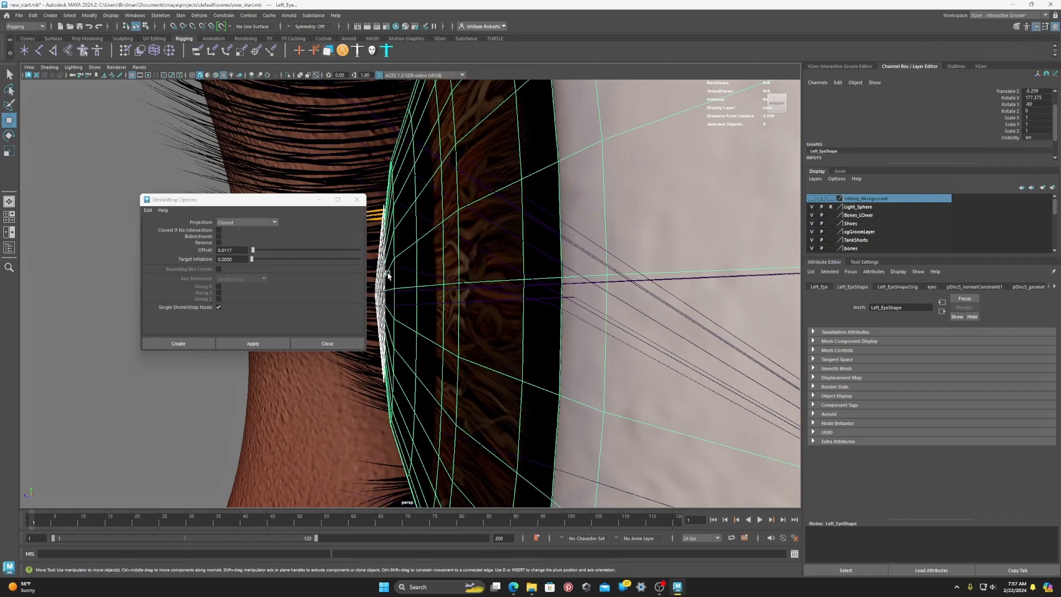
{"action": "left_click_drag", "start_coordinate": [388, 274], "coordinate": [479, 278], "text": "alt"}
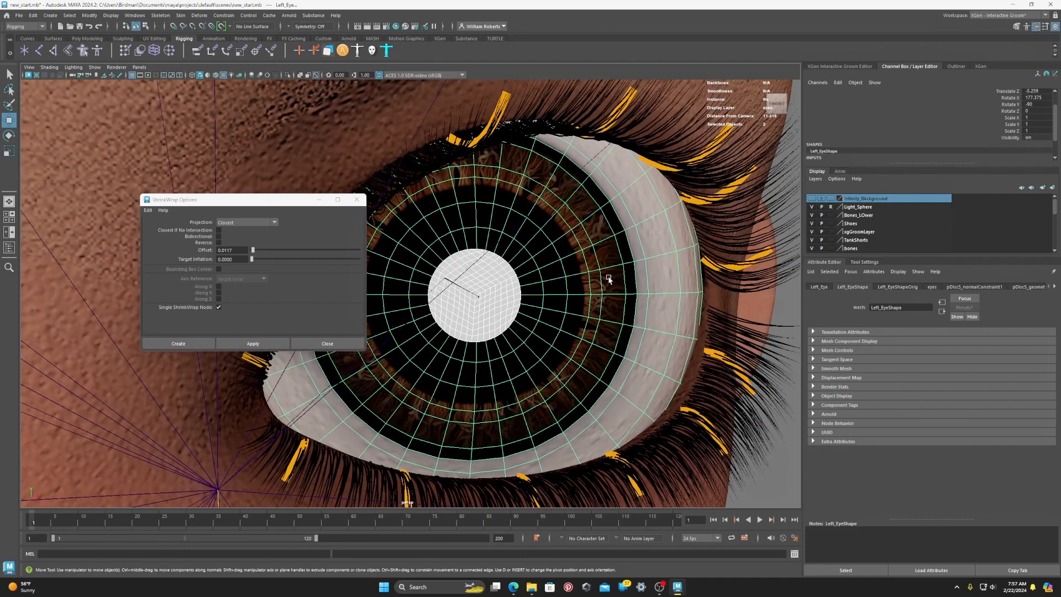
{"action": "scroll", "coordinate": [609, 279], "scroll_direction": "up", "scroll_amount": 4}
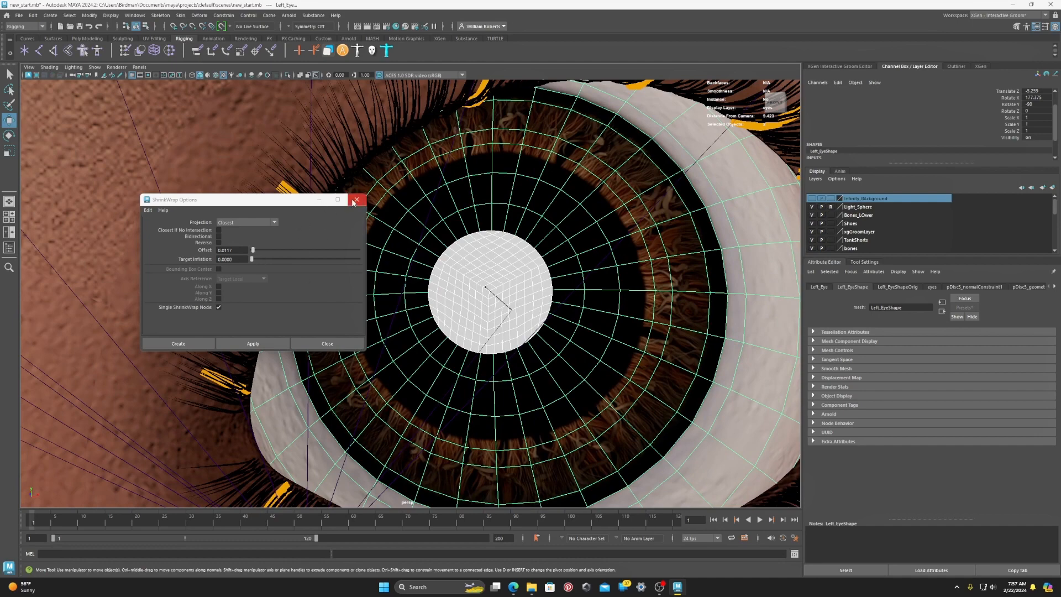
{"action": "left_click", "coordinate": [353, 201]}
- Test the shrink-wrapped disc on the pupil from an angled view and undo the last change
{"action": "scroll", "coordinate": [402, 241], "scroll_direction": "down", "scroll_amount": 7}
{"action": "left_click_drag", "start_coordinate": [387, 246], "coordinate": [372, 293], "text": "alt"}
{"action": "scroll", "coordinate": [304, 256], "scroll_direction": "up", "scroll_amount": 5}
{"action": "left_click", "coordinate": [328, 266]}
{"action": "key", "text": "ctrl+z"}
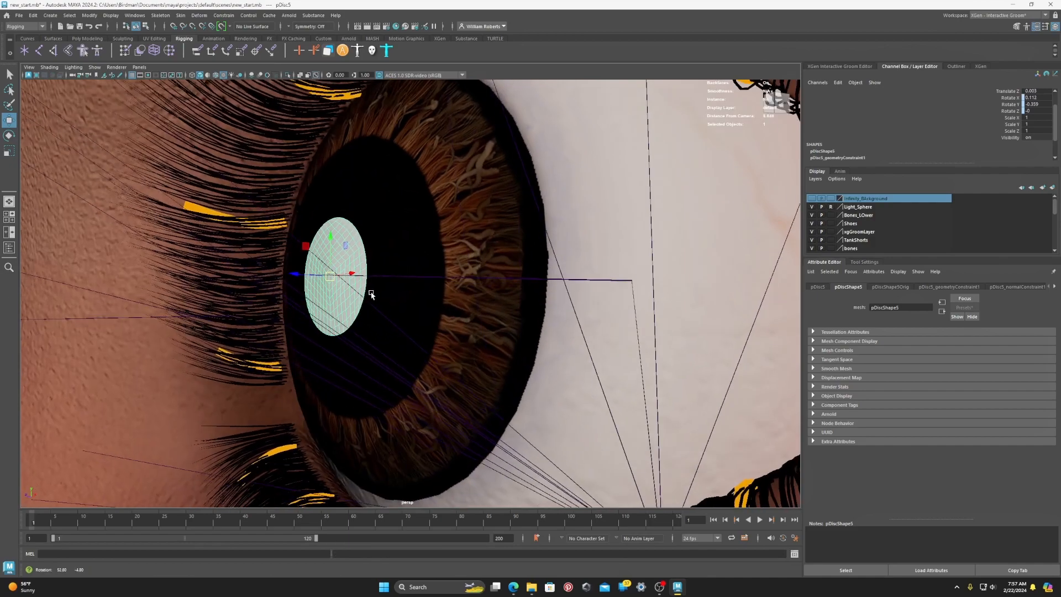
- Create a two-joint chain on the ground grid beside the cat behind the character's feet
{"action": "scroll", "coordinate": [367, 293], "scroll_direction": "down", "scroll_amount": 8}
{"action": "scroll", "coordinate": [362, 292], "scroll_direction": "down", "scroll_amount": 10}
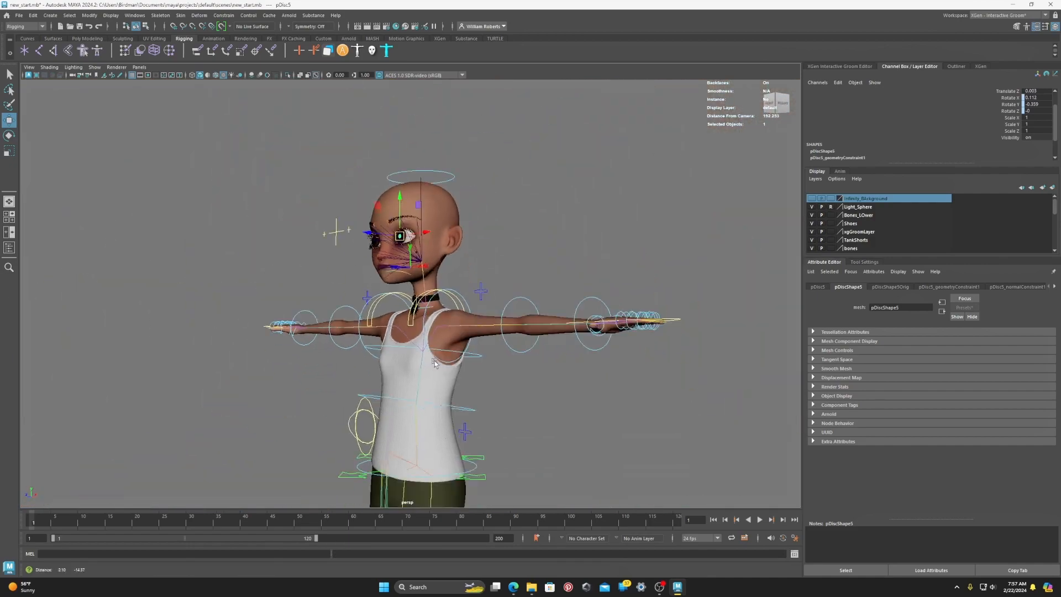
{"action": "left_click_drag", "start_coordinate": [409, 283], "coordinate": [367, 301], "text": "alt"}
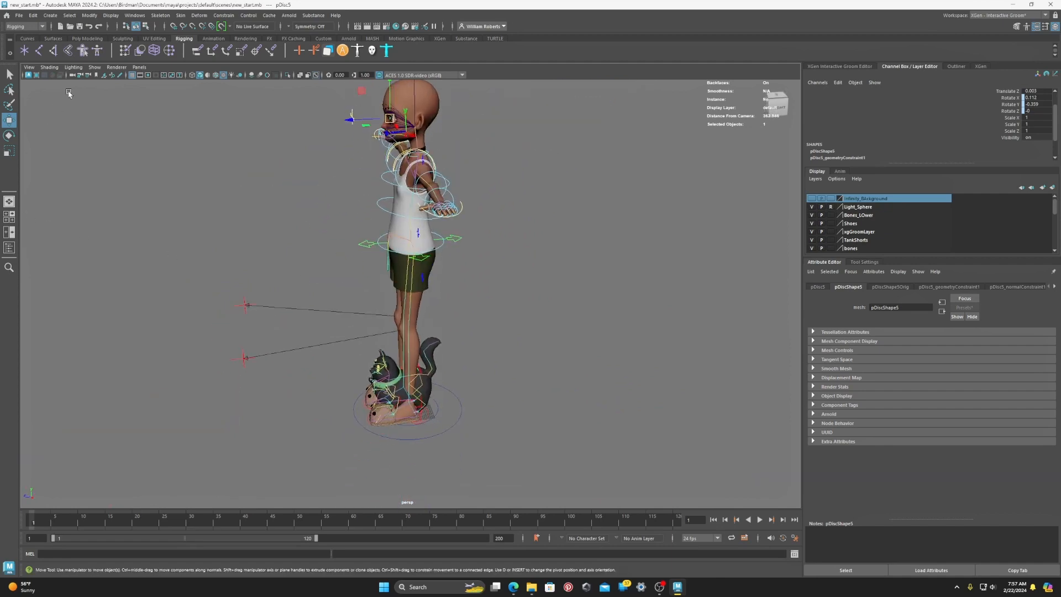
{"action": "left_click", "coordinate": [39, 50]}
{"action": "scroll", "coordinate": [432, 343], "scroll_direction": "up", "scroll_amount": 8}
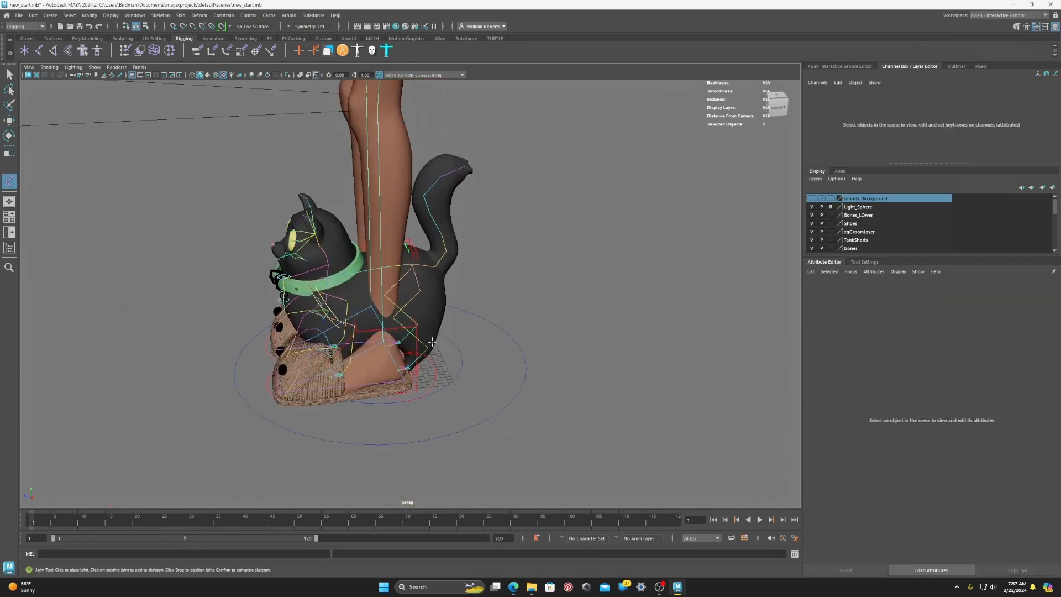
{"action": "scroll", "coordinate": [431, 343], "scroll_direction": "up", "scroll_amount": 6}
{"action": "left_click", "coordinate": [493, 338]}
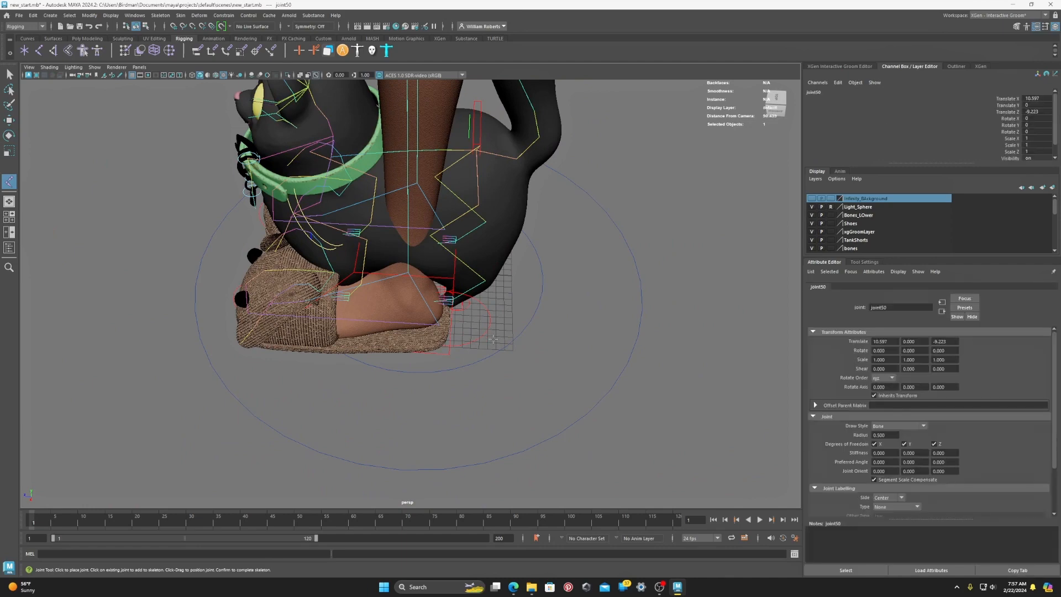
{"action": "left_click", "coordinate": [494, 326]}
{"action": "key", "text": "Return"}
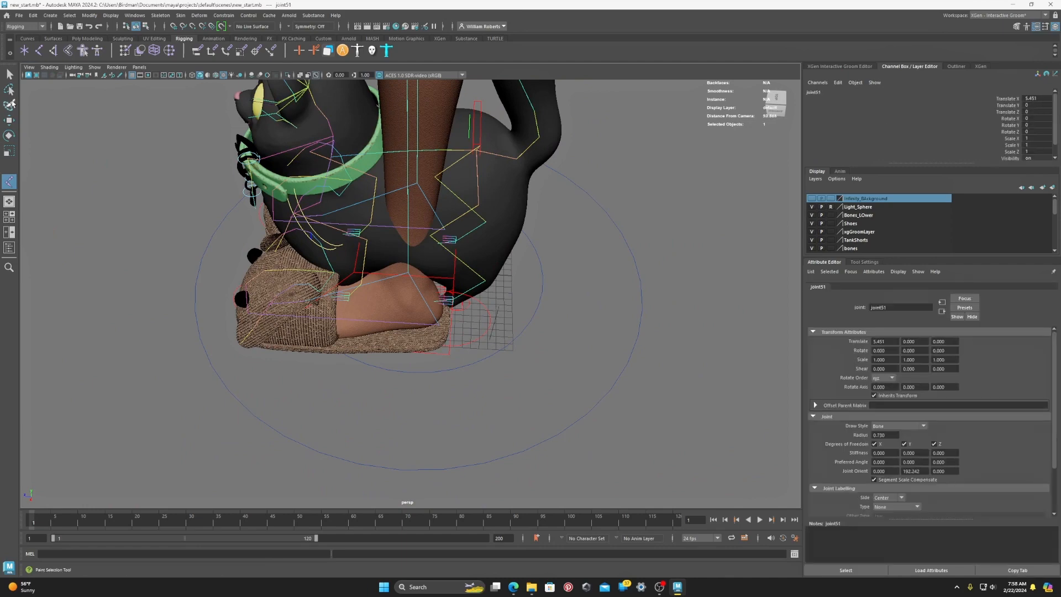
- Move the joint chain up from the ground by the cat to the front of the character's face
{"action": "left_click", "coordinate": [8, 120]}
{"action": "scroll", "coordinate": [456, 324], "scroll_direction": "down", "scroll_amount": 8}
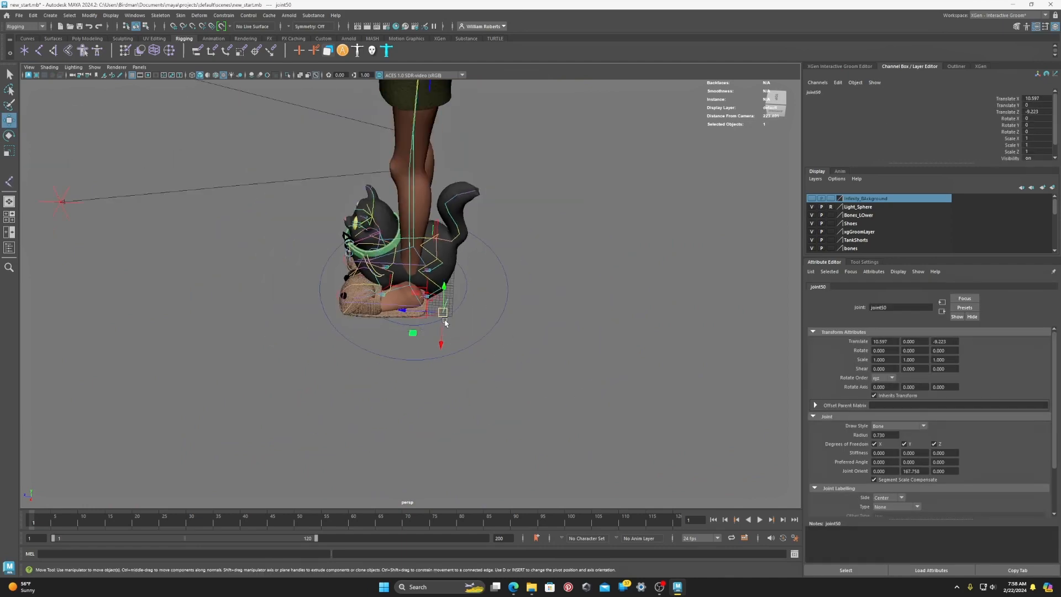
{"action": "left_click_drag", "start_coordinate": [444, 376], "coordinate": [428, 334]}
{"action": "middle_click_drag", "start_coordinate": [377, 137], "coordinate": [426, 403], "text": "alt"}
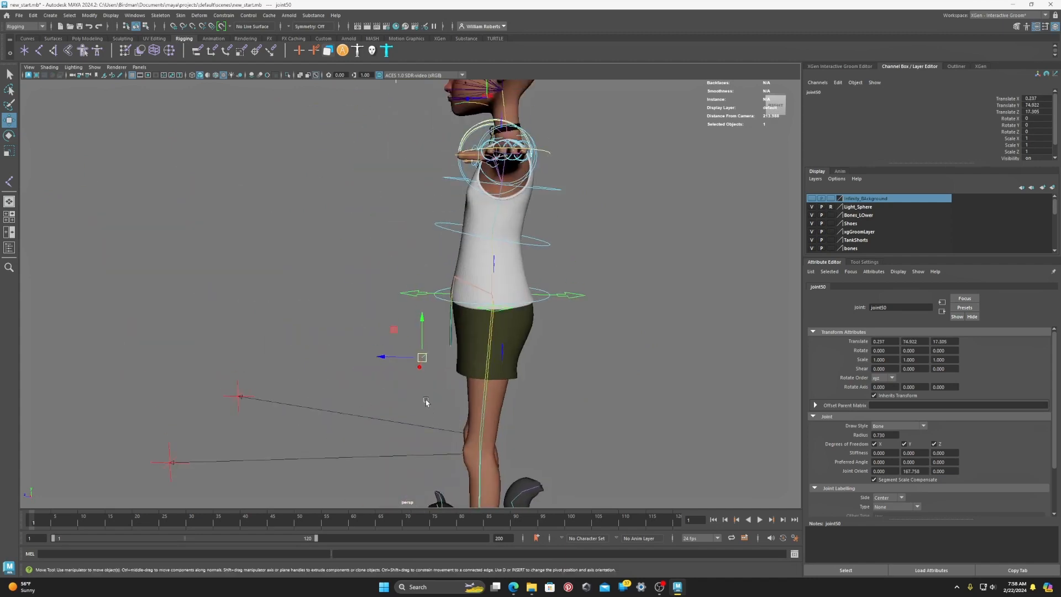
{"action": "left_click_drag", "start_coordinate": [422, 357], "coordinate": [431, 286]}
{"action": "scroll", "coordinate": [445, 319], "scroll_direction": "up", "scroll_amount": 10}
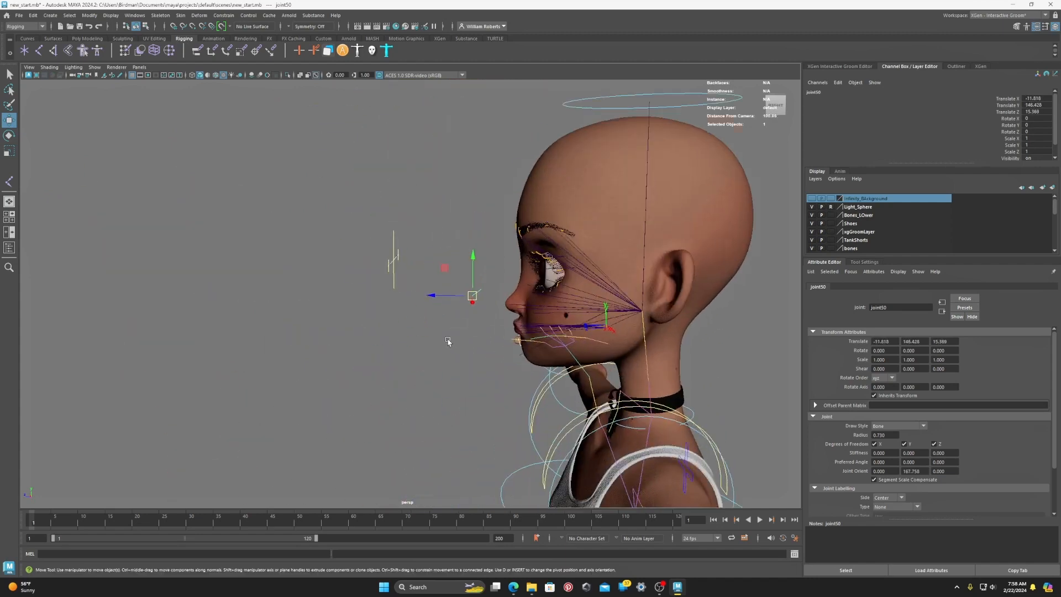
{"action": "left_click_drag", "start_coordinate": [445, 319], "coordinate": [392, 263], "text": "alt"}
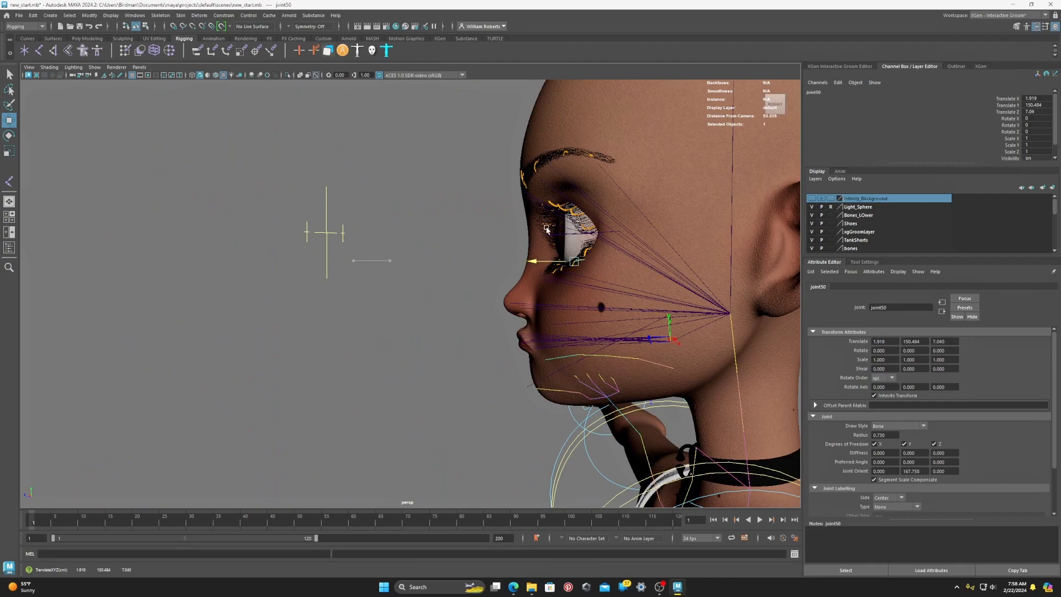
- Align the chain's root joint with the left iris at about X 5.97, Y 152.15, Z 7.83
{"action": "scroll", "coordinate": [544, 237], "scroll_direction": "up", "scroll_amount": 3}
{"action": "left_click_drag", "start_coordinate": [554, 238], "coordinate": [230, 285]}
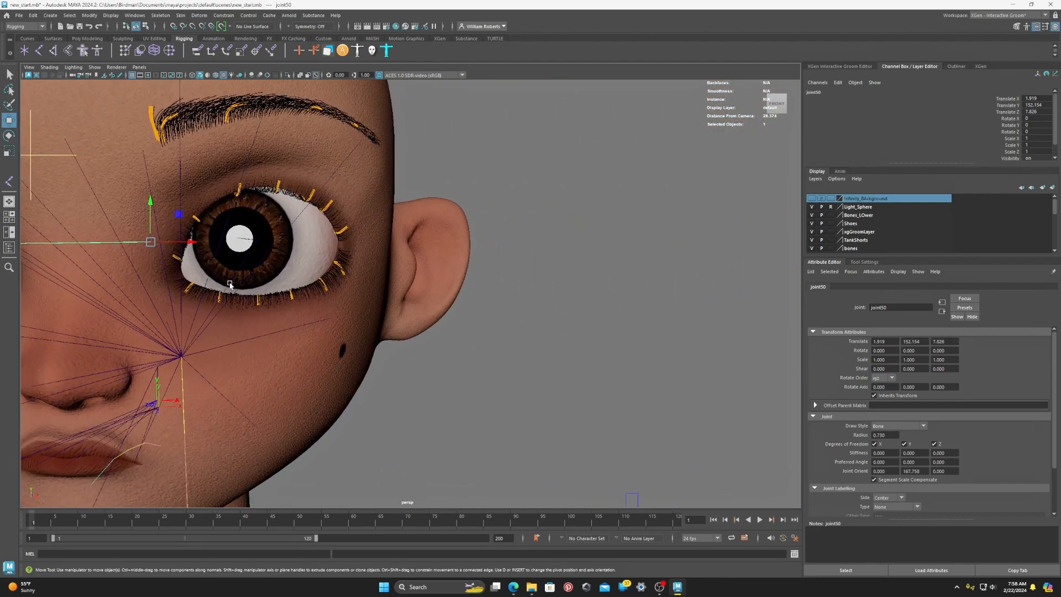
{"action": "left_click_drag", "start_coordinate": [140, 244], "coordinate": [196, 245]}
{"action": "scroll", "coordinate": [289, 245], "scroll_direction": "up", "scroll_amount": 2}
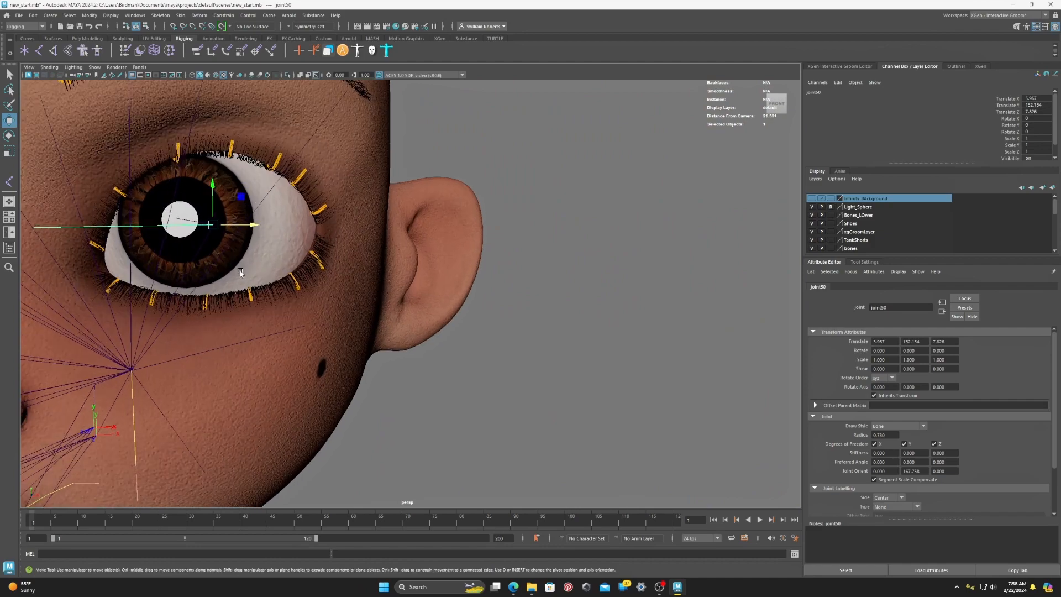
- Isolate the left eye, the disc and the joint chain in the viewport
{"action": "middle_click_drag", "start_coordinate": [201, 267], "coordinate": [373, 300], "text": "alt"}
{"action": "scroll", "coordinate": [373, 300], "scroll_direction": "up", "scroll_amount": 2}
{"action": "left_click", "coordinate": [382, 287]}
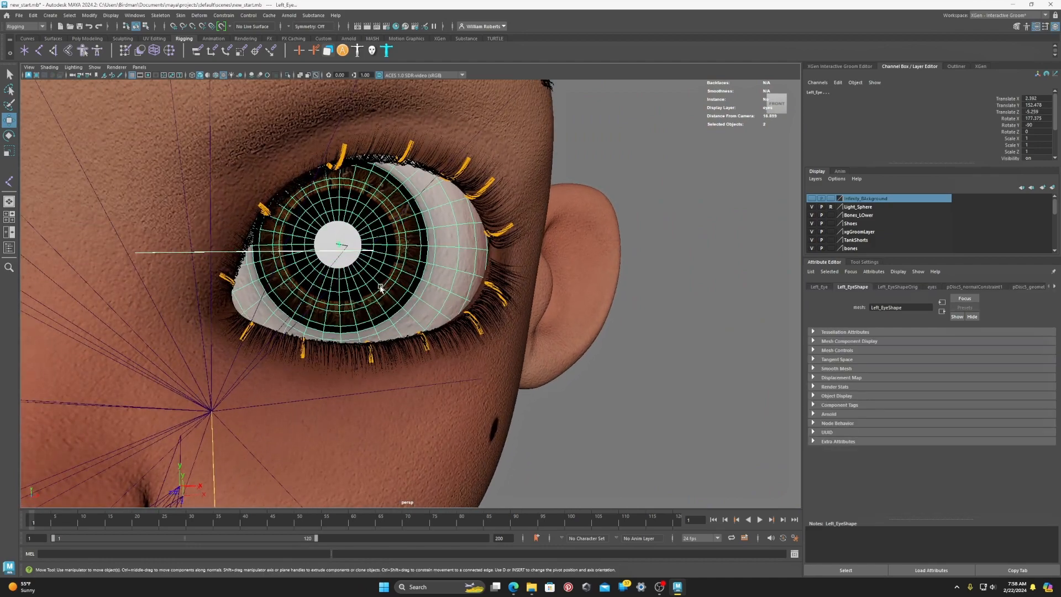
{"action": "left_click", "coordinate": [324, 238], "text": "shift"}
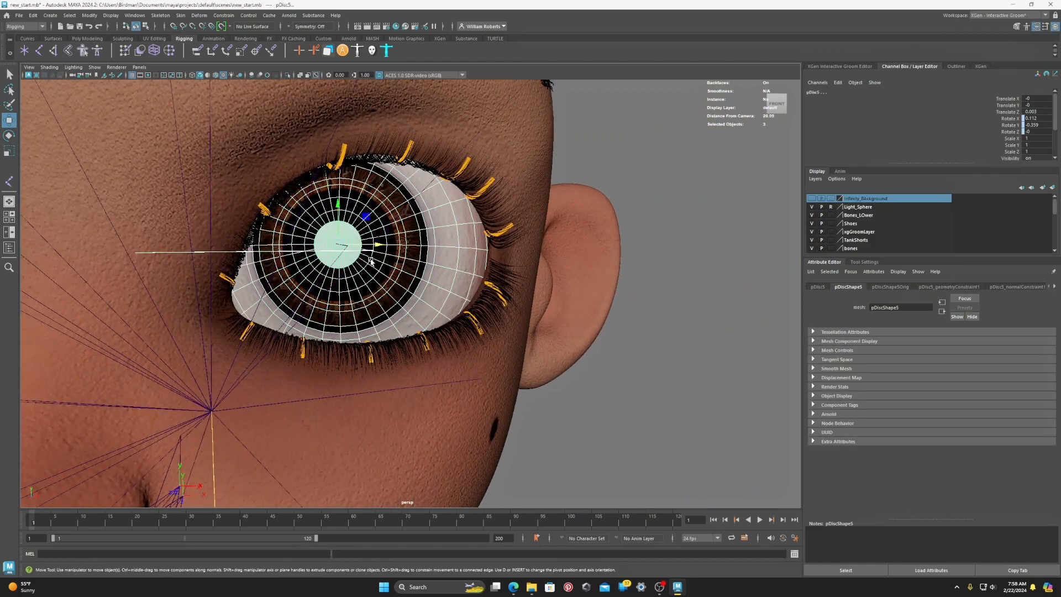
{"action": "key", "text": "ctrl+1"}
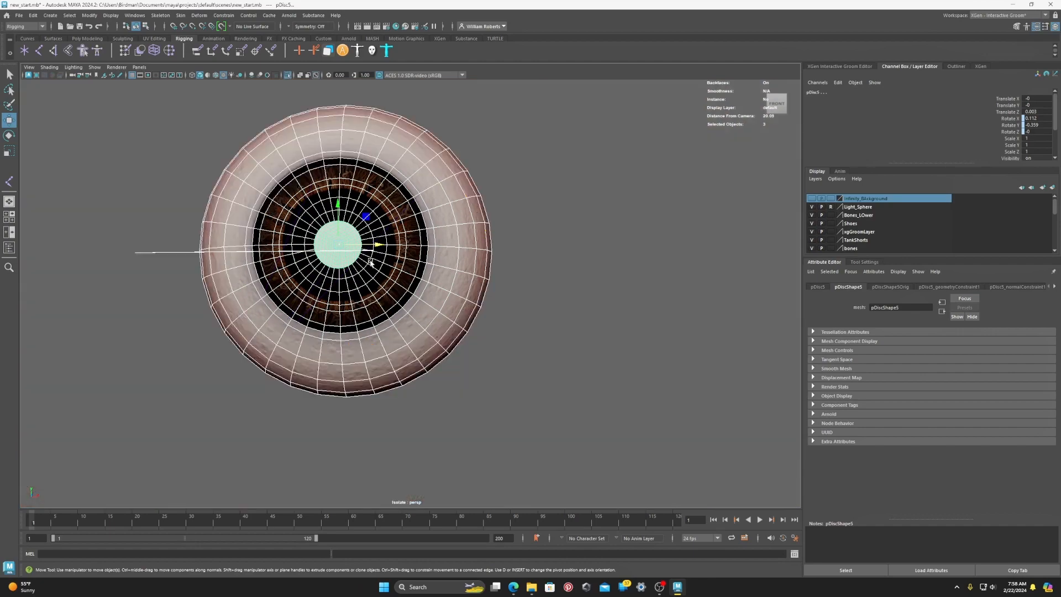
{"action": "scroll", "coordinate": [361, 232], "scroll_direction": "down", "scroll_amount": 1}
{"action": "scroll", "coordinate": [352, 233], "scroll_direction": "up", "scroll_amount": 2}
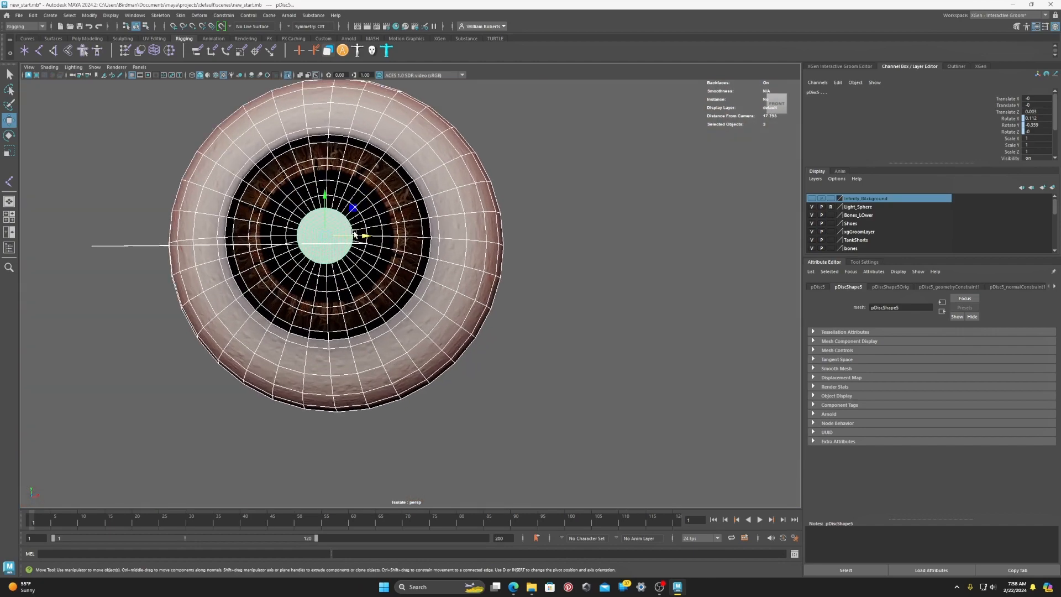
{"action": "left_click_drag", "start_coordinate": [353, 233], "coordinate": [351, 351], "text": "alt"}
{"action": "scroll", "coordinate": [347, 220], "scroll_direction": "down", "scroll_amount": 4}
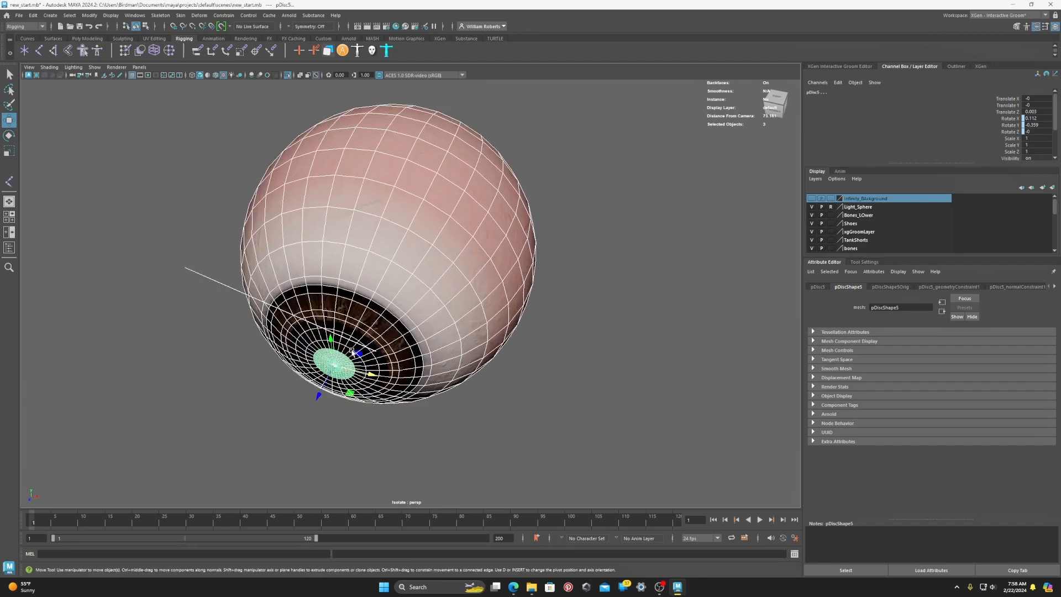
- Move the root joint back along Z into the middle of the eyeball, to about Z 4.8
{"action": "left_click", "coordinate": [295, 320]}
{"action": "scroll", "coordinate": [295, 320], "scroll_direction": "down", "scroll_amount": 2}
{"action": "left_click_drag", "start_coordinate": [296, 321], "coordinate": [324, 268], "text": "alt"}
{"action": "right_click_drag", "start_coordinate": [324, 267], "coordinate": [452, 379], "text": "alt"}
{"action": "middle_click_drag", "start_coordinate": [453, 379], "coordinate": [407, 284], "text": "alt"}
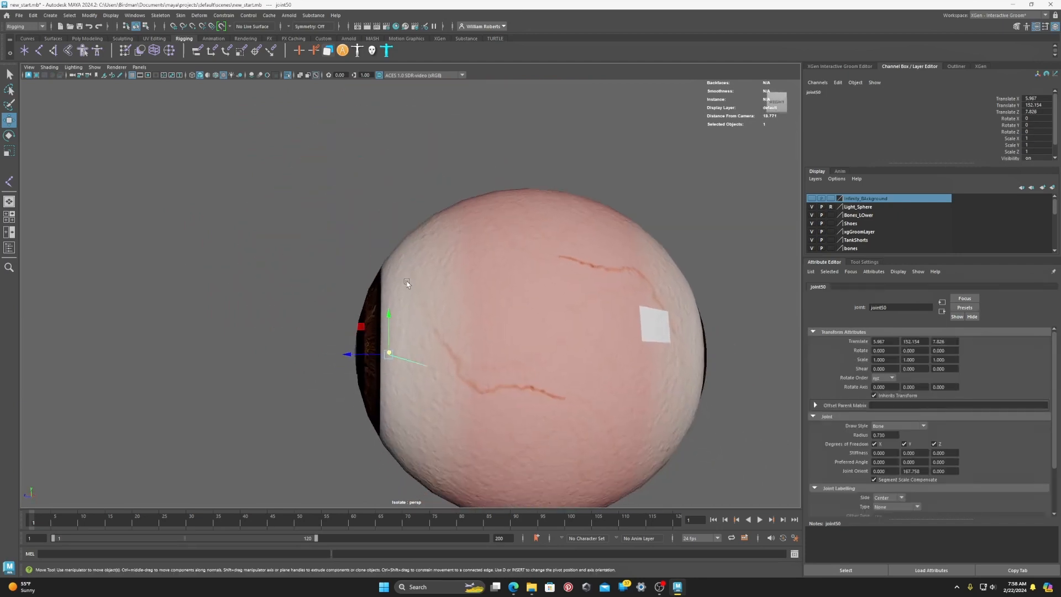
{"action": "left_click_drag", "start_coordinate": [413, 309], "coordinate": [404, 312], "text": "alt"}
{"action": "left_click_drag", "start_coordinate": [342, 352], "coordinate": [475, 352]}
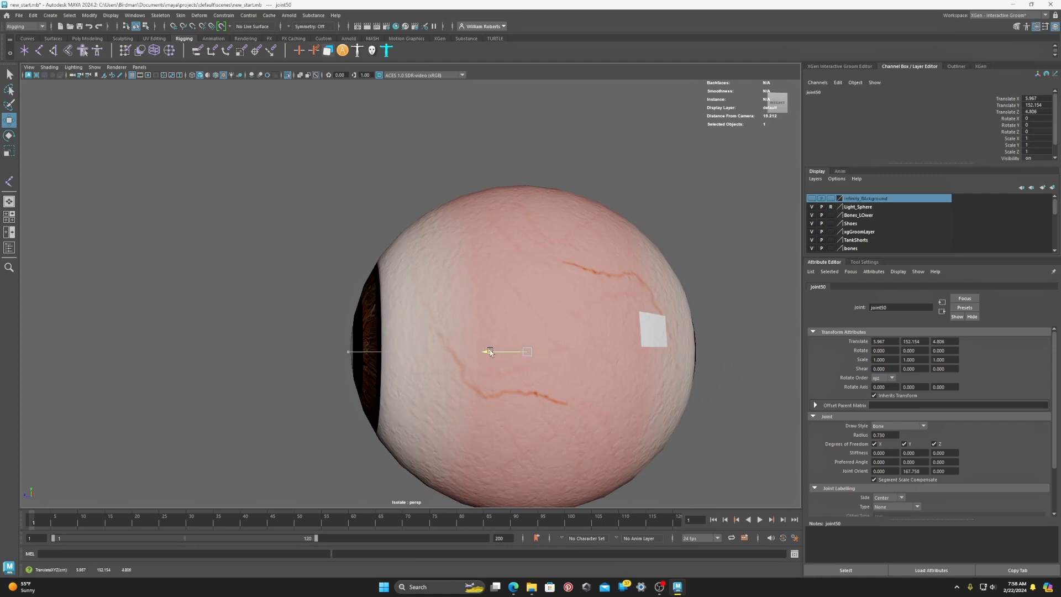
- Center the root joint in the eyeball at about X 5.35 and rotate the chain to point forward through the pupil
{"action": "scroll", "coordinate": [487, 347], "scroll_direction": "down", "scroll_amount": 6}
{"action": "left_click_drag", "start_coordinate": [468, 289], "coordinate": [472, 337], "text": "alt"}
{"action": "middle_click_drag", "start_coordinate": [473, 248], "coordinate": [446, 355], "text": "alt"}
{"action": "scroll", "coordinate": [447, 355], "scroll_direction": "up", "scroll_amount": 3}
{"action": "left_click_drag", "start_coordinate": [446, 354], "coordinate": [440, 340], "text": "alt"}
{"action": "left_click_drag", "start_coordinate": [449, 429], "coordinate": [444, 323]}
{"action": "key", "text": "e"}
{"action": "scroll", "coordinate": [443, 324], "scroll_direction": "up", "scroll_amount": 5}
{"action": "middle_click_drag", "start_coordinate": [447, 323], "coordinate": [480, 324], "text": "alt"}
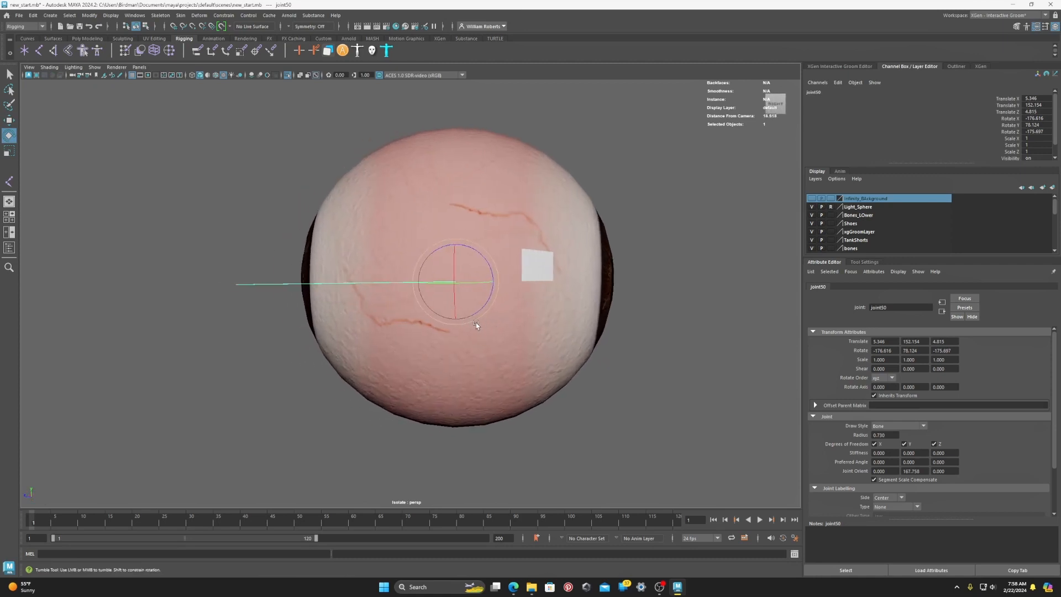
{"action": "left_click_drag", "start_coordinate": [476, 322], "coordinate": [483, 322], "text": "alt"}
{"action": "left_click_drag", "start_coordinate": [500, 275], "coordinate": [445, 298]}
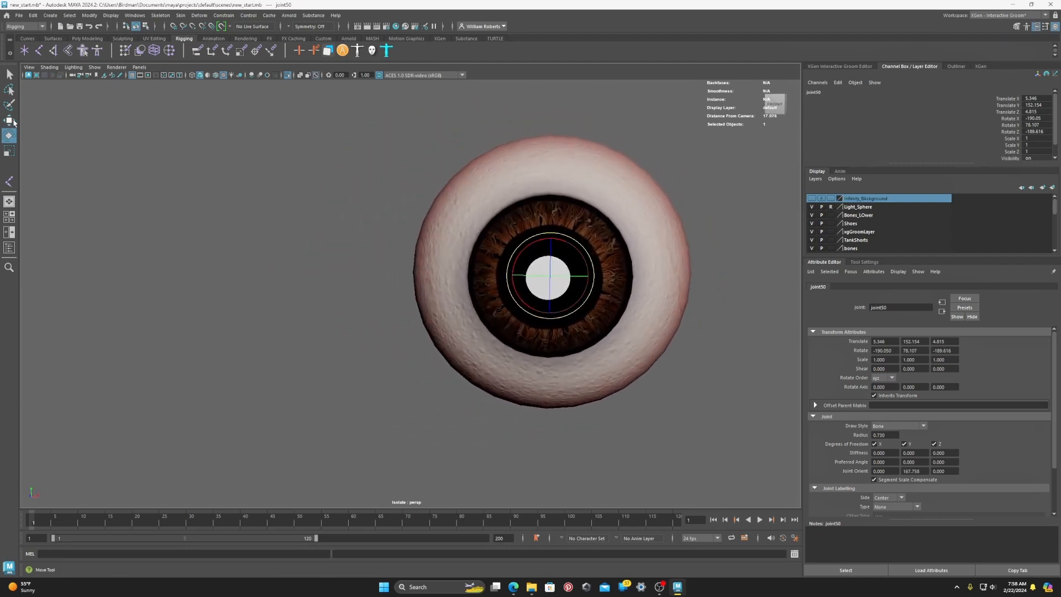
- Fine-tune the root joint's position inside the eyeball to about Y 152.32 and Z 4.66
{"action": "key", "text": "w"}
{"action": "left_click_drag", "start_coordinate": [550, 279], "coordinate": [547, 279]}
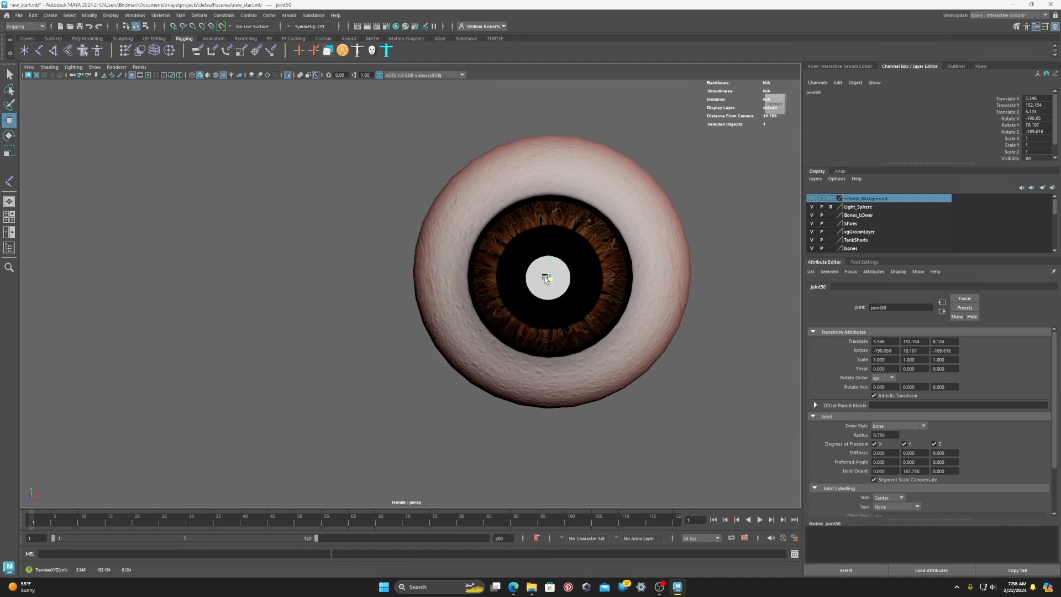
{"action": "scroll", "coordinate": [546, 282], "scroll_direction": "down", "scroll_amount": 2}
{"action": "scroll", "coordinate": [547, 284], "scroll_direction": "up", "scroll_amount": 4}
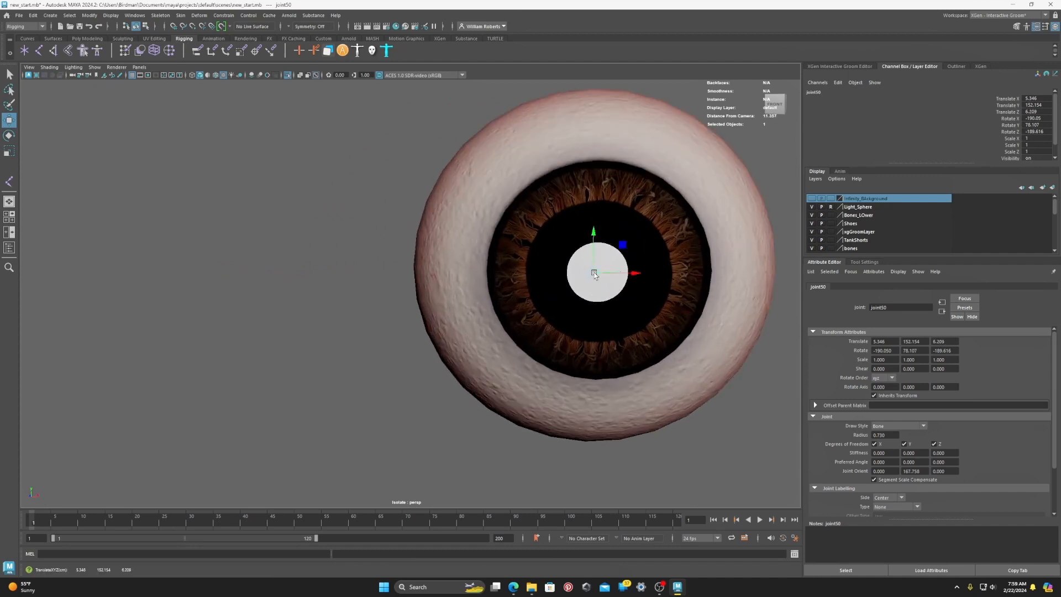
{"action": "left_click_drag", "start_coordinate": [594, 275], "coordinate": [519, 286], "text": "alt"}
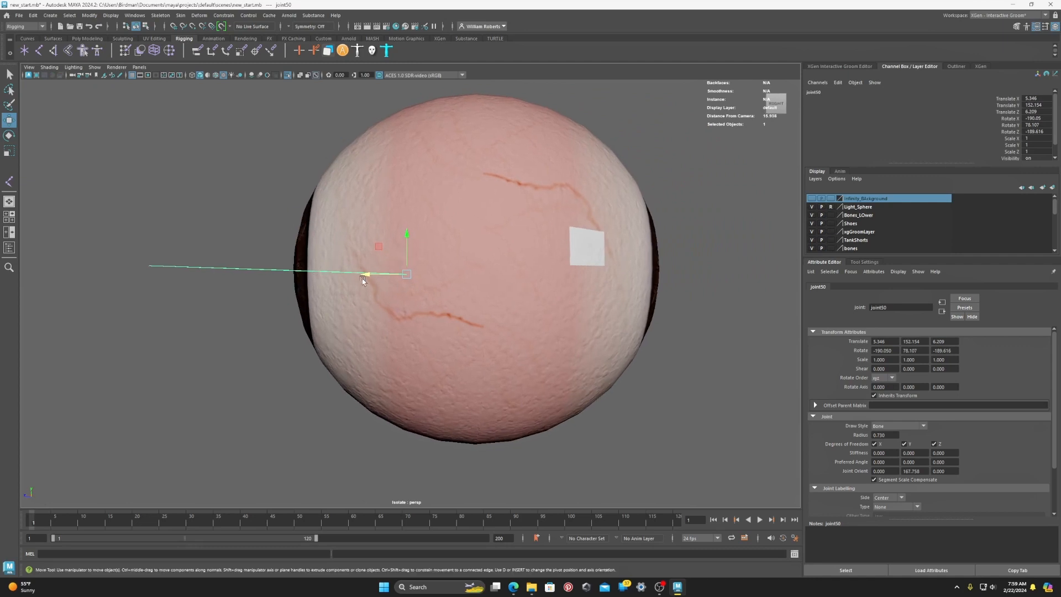
{"action": "left_click_drag", "start_coordinate": [362, 280], "coordinate": [463, 250]}
{"action": "scroll", "coordinate": [454, 261], "scroll_direction": "down", "scroll_amount": 3}
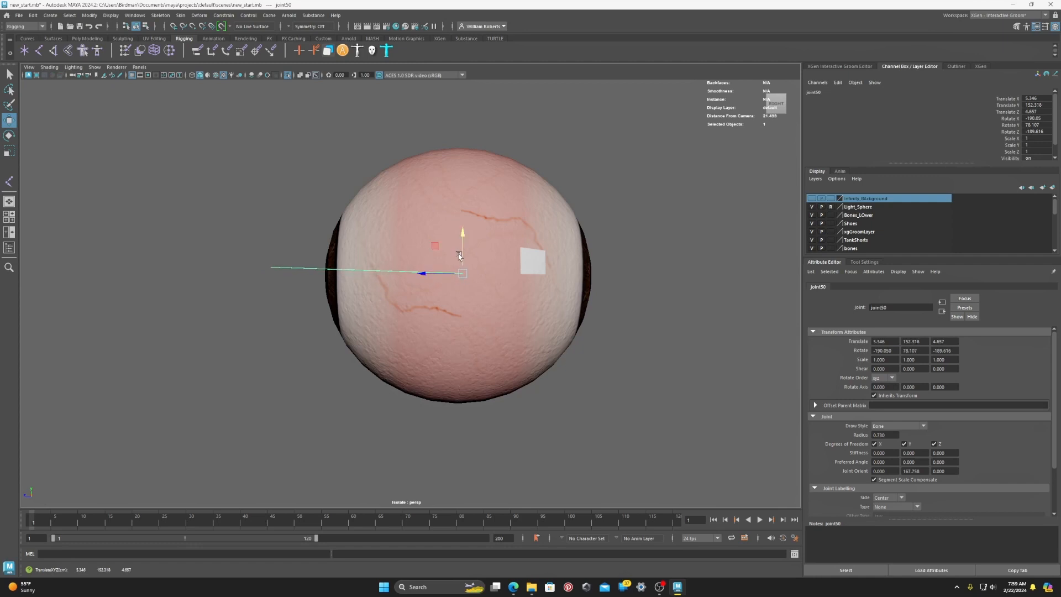
- Rotate the chain level so it runs straight out through the pupil, and freeze the root joint's transformations
{"action": "key", "text": "e"}
{"action": "left_click_drag", "start_coordinate": [500, 279], "coordinate": [549, 289]}
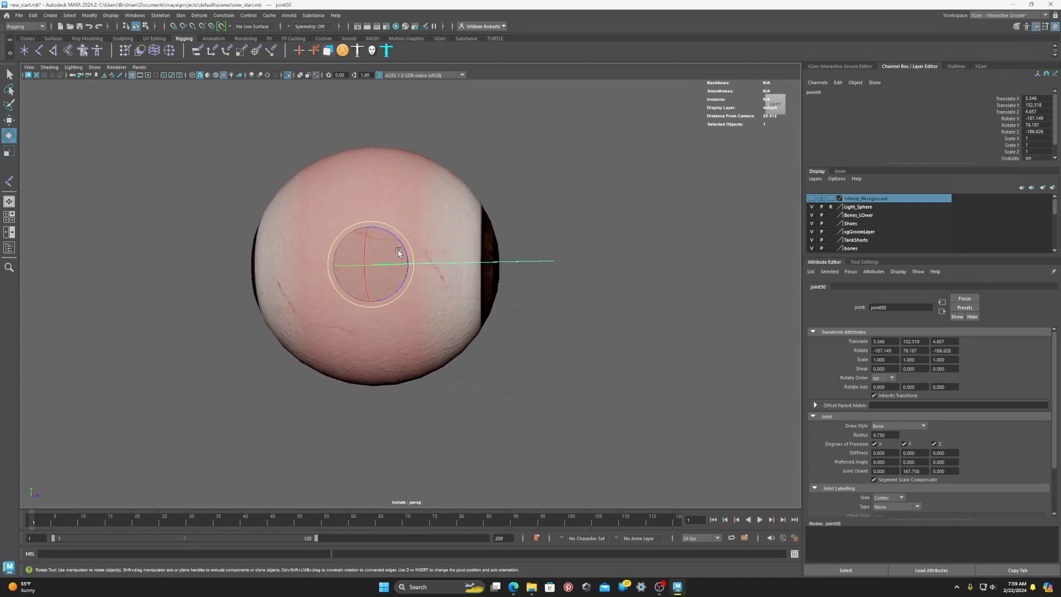
{"action": "left_click_drag", "start_coordinate": [403, 256], "coordinate": [410, 250]}
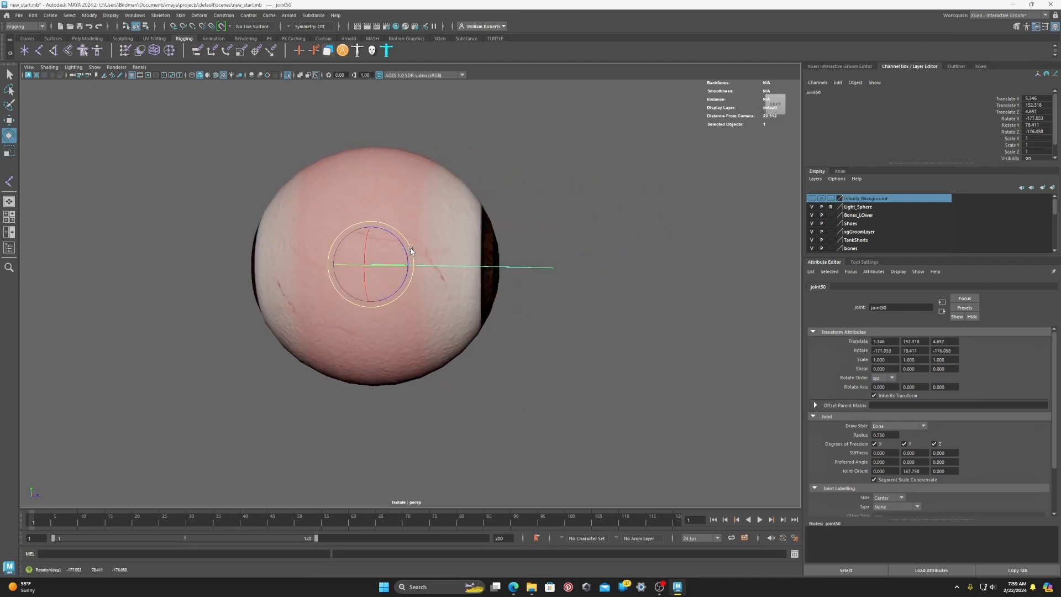
{"action": "right_click_drag", "start_coordinate": [410, 251], "coordinate": [433, 269], "text": "alt"}
{"action": "left_click_drag", "start_coordinate": [433, 269], "coordinate": [304, 267], "text": "alt"}
{"action": "scroll", "coordinate": [414, 267], "scroll_direction": "down", "scroll_amount": 4}
{"action": "left_click_drag", "start_coordinate": [505, 280], "coordinate": [461, 282], "text": "alt"}
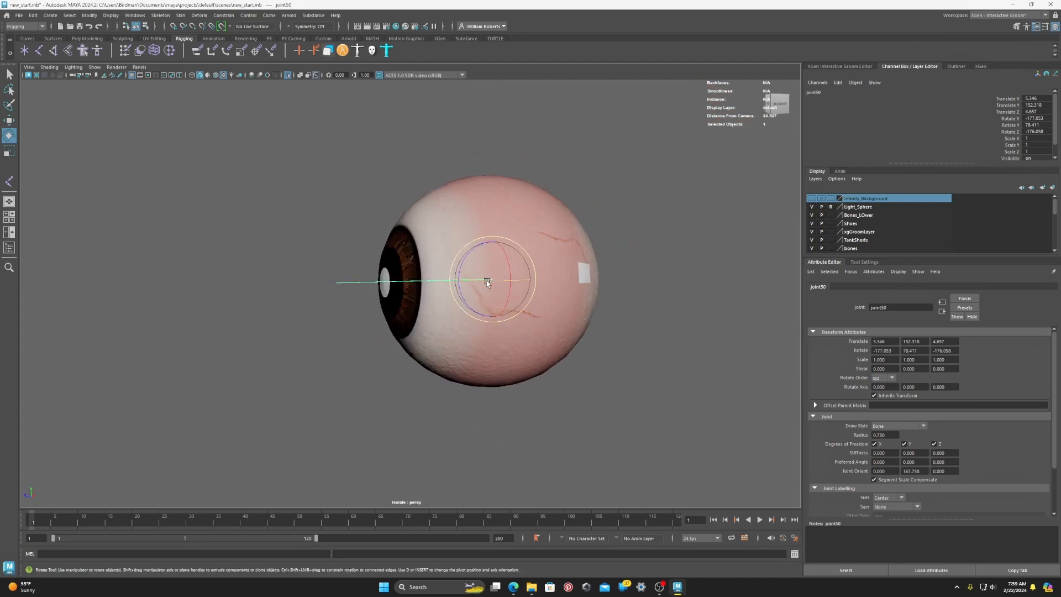
{"action": "left_click", "coordinate": [83, 16]}
{"action": "left_click", "coordinate": [113, 56]}
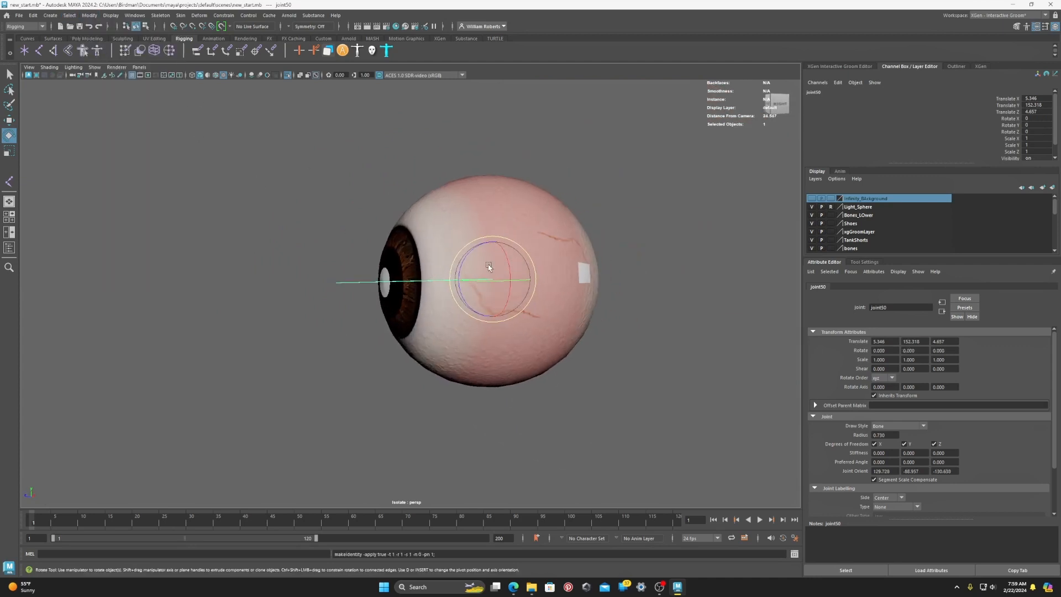
- Point-constrain the disc to the chain's end joint with reset settings, Maintain offset on, all axes and weight 1
{"action": "scroll", "coordinate": [499, 306], "scroll_direction": "up", "scroll_amount": 3}
{"action": "left_click_drag", "start_coordinate": [500, 307], "coordinate": [482, 303], "text": "alt"}
{"action": "scroll", "coordinate": [492, 304], "scroll_direction": "up", "scroll_amount": 5}
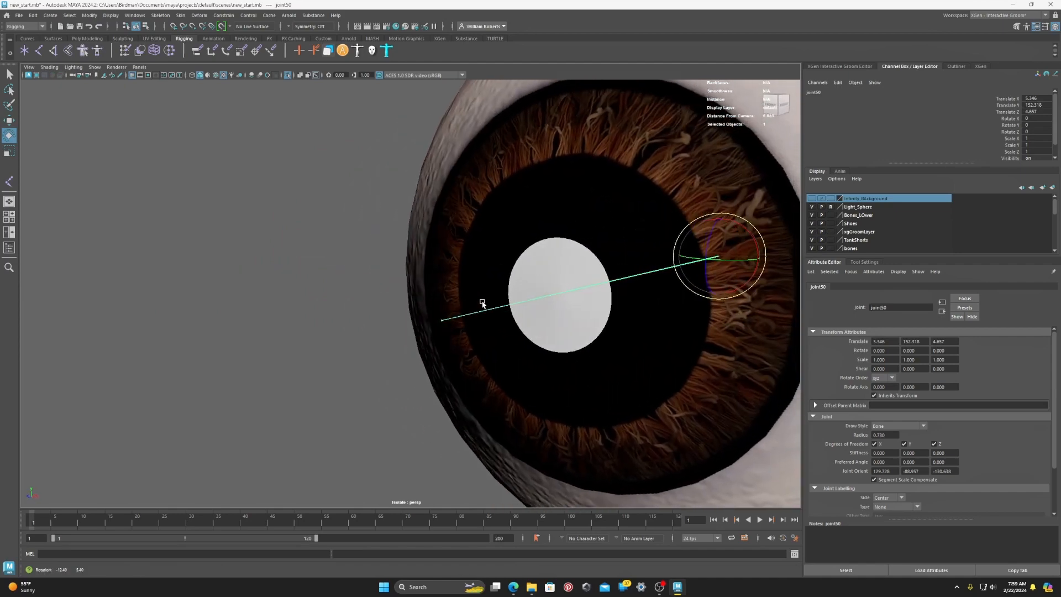
{"action": "left_click", "coordinate": [439, 321]}
{"action": "scroll", "coordinate": [469, 320], "scroll_direction": "up", "scroll_amount": 3}
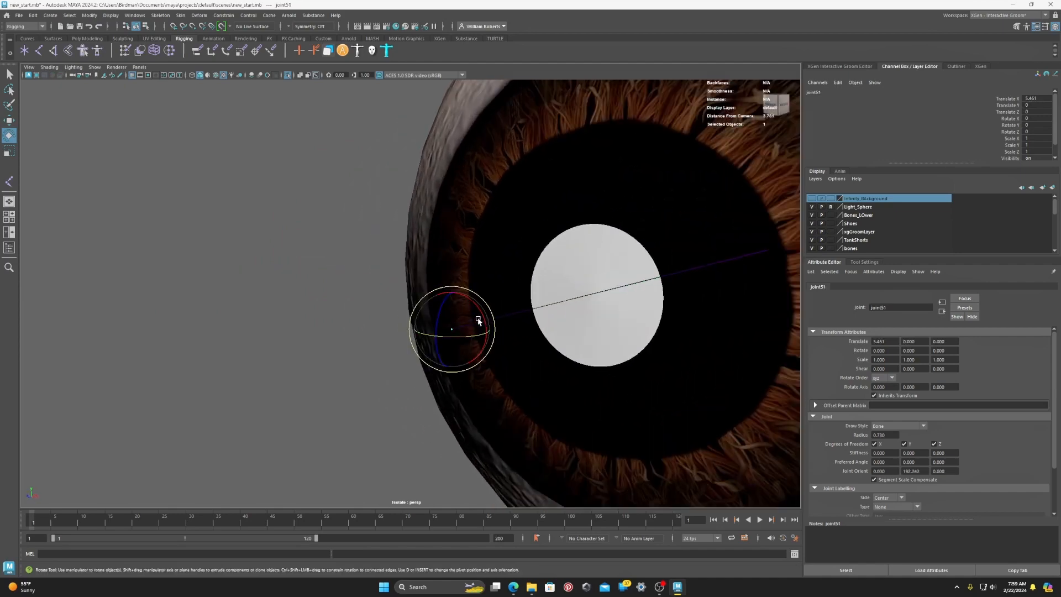
{"action": "left_click", "coordinate": [493, 258], "text": "shift"}
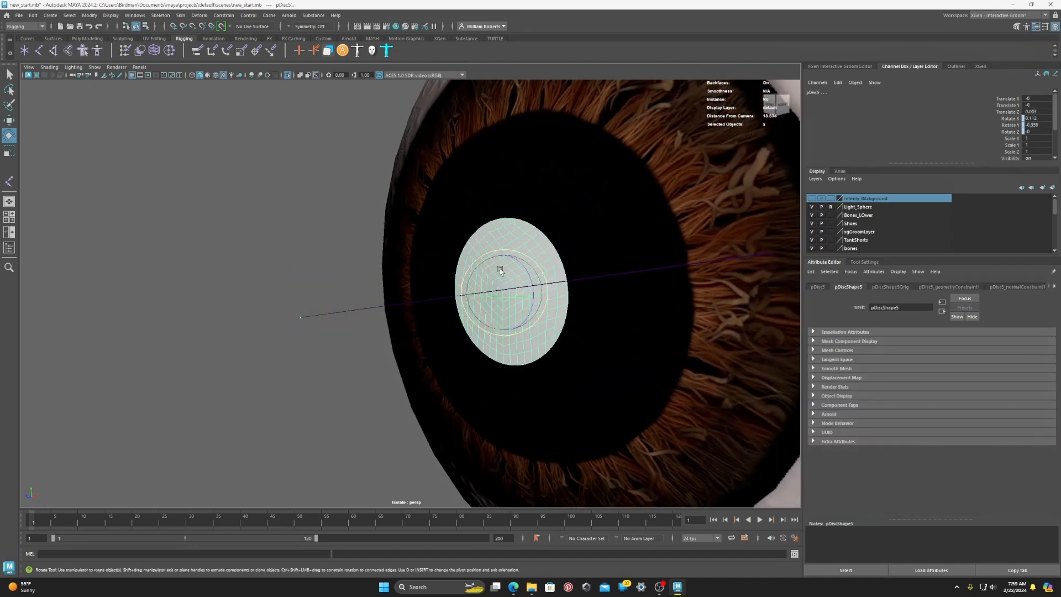
{"action": "left_click", "coordinate": [256, 17]}
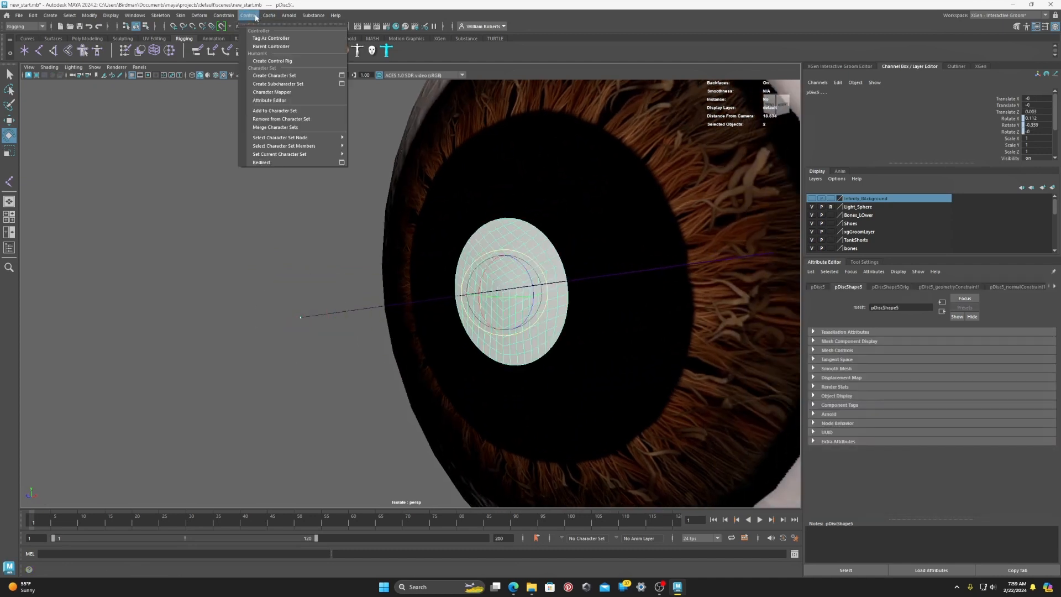
{"action": "mouse_move", "coordinate": [225, 17]}
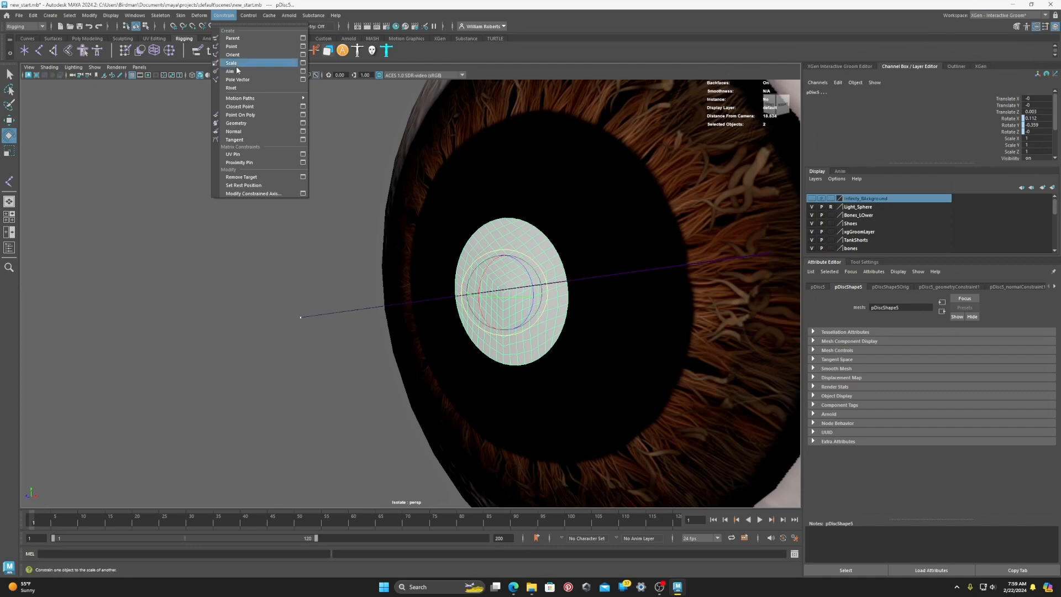
{"action": "left_click", "coordinate": [303, 48]}
{"action": "left_click_drag", "start_coordinate": [231, 194], "coordinate": [248, 205]}
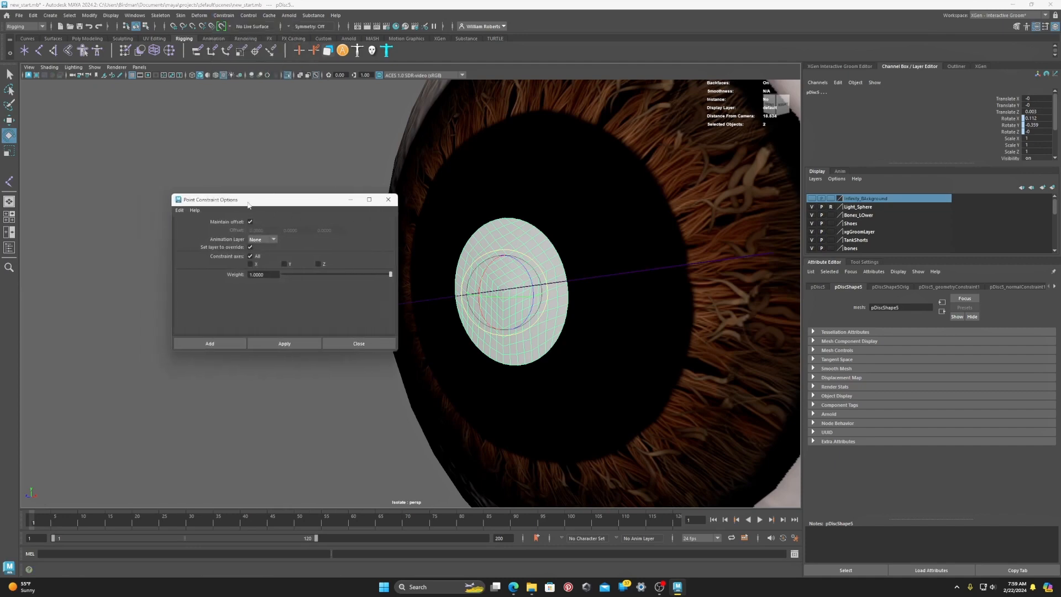
{"action": "left_click", "coordinate": [181, 211]}
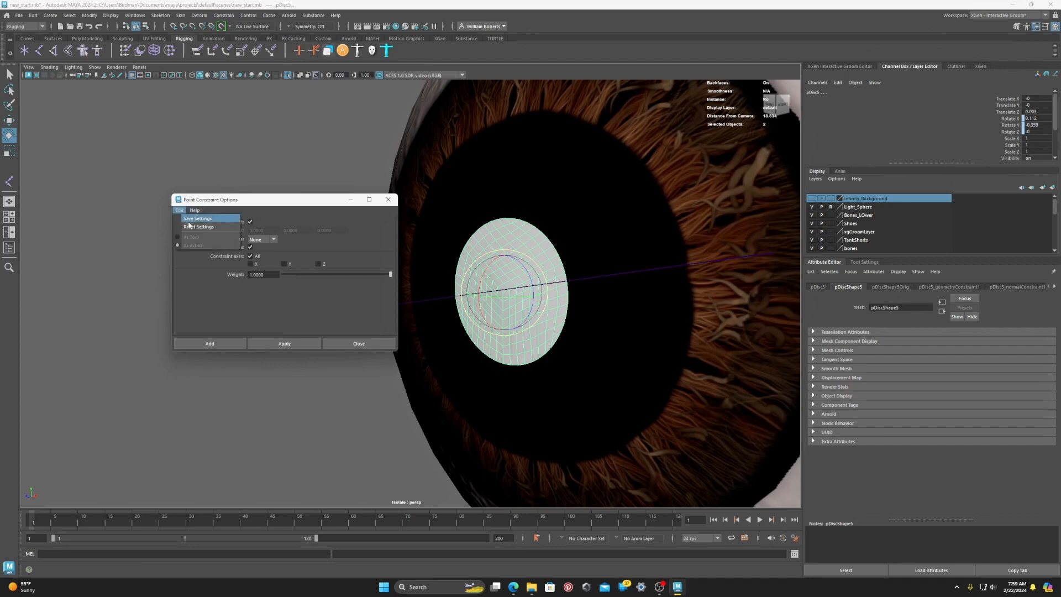
{"action": "left_click", "coordinate": [202, 226]}
{"action": "left_click", "coordinate": [251, 222]}
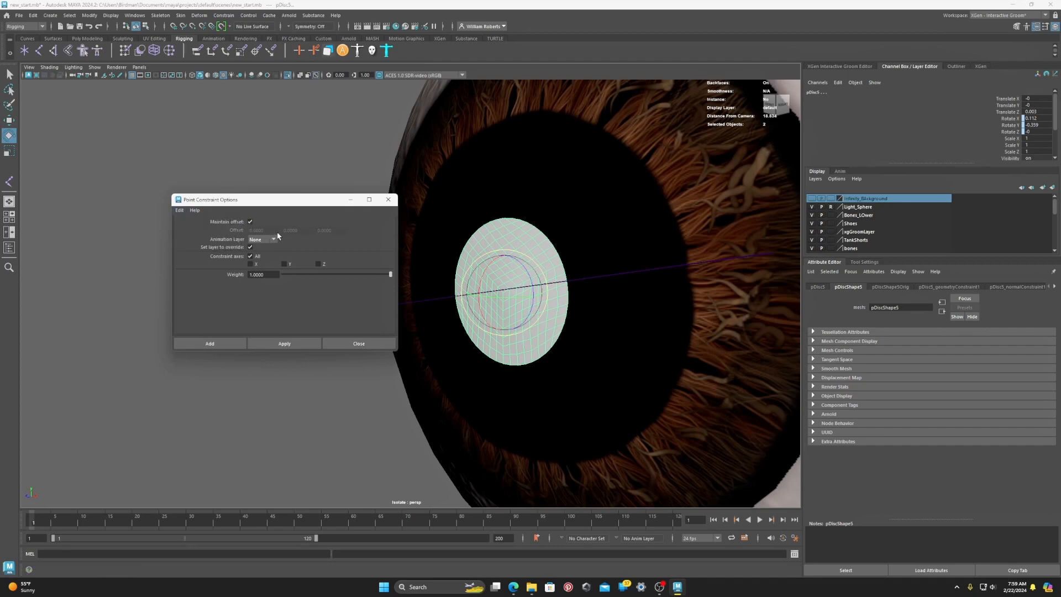
- Test the point constraint by moving the selected disc and end joint sideways and upward, undoing each move
{"action": "scroll", "coordinate": [478, 326], "scroll_direction": "down", "scroll_amount": 4}
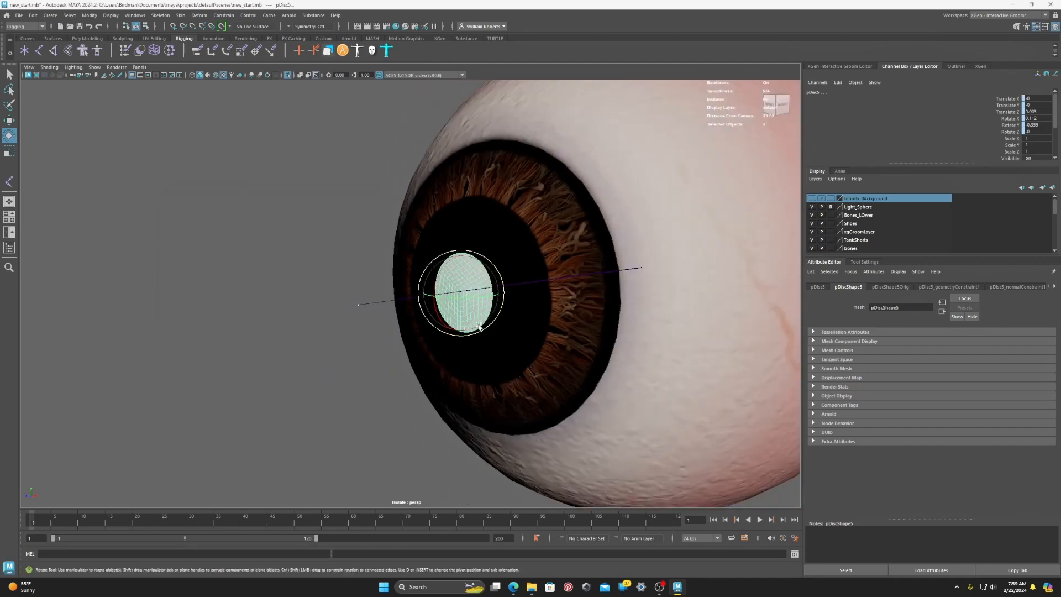
{"action": "left_click_drag", "start_coordinate": [389, 319], "coordinate": [442, 315], "text": "alt"}
{"action": "middle_click_drag", "start_coordinate": [561, 312], "coordinate": [405, 334], "text": "alt"}
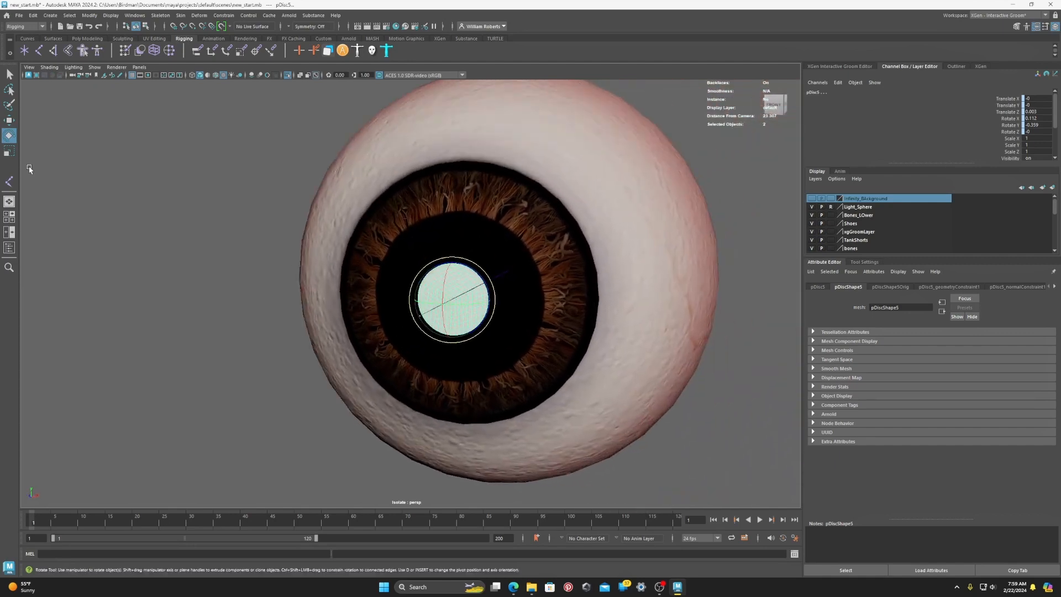
{"action": "key", "text": "r"}
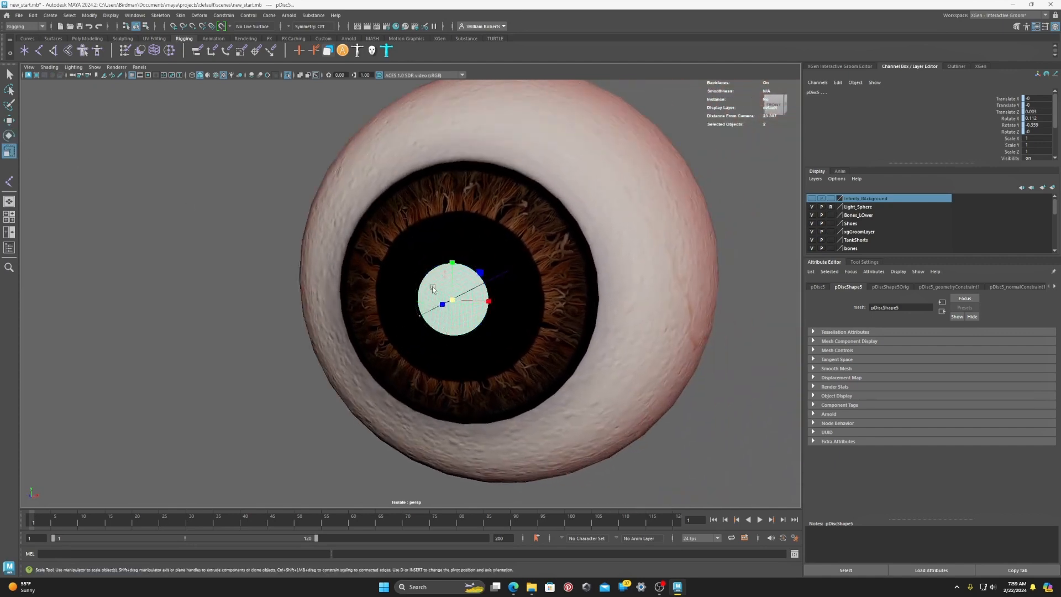
{"action": "key", "text": "w"}
{"action": "scroll", "coordinate": [445, 305], "scroll_direction": "up", "scroll_amount": 3}
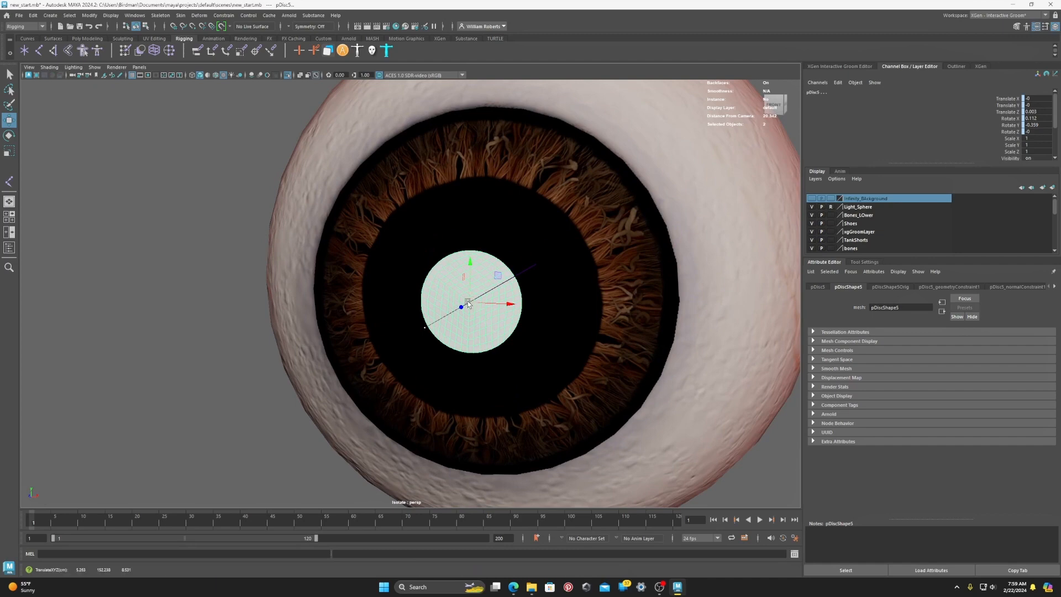
{"action": "scroll", "coordinate": [467, 303], "scroll_direction": "down", "scroll_amount": 4}
{"action": "left_click_drag", "start_coordinate": [493, 287], "coordinate": [569, 290]}
{"action": "scroll", "coordinate": [580, 322], "scroll_direction": "up", "scroll_amount": 3}
{"action": "scroll", "coordinate": [650, 297], "scroll_direction": "down", "scroll_amount": 3}
{"action": "key", "text": "ctrl+z"}
{"action": "scroll", "coordinate": [502, 288], "scroll_direction": "down", "scroll_amount": 3}
{"action": "mouse_move", "coordinate": [502, 289]}
{"action": "left_mouse_down", "text": "alt"}
{"action": "mouse_move", "coordinate": [437, 284]}
{"action": "mouse_move", "coordinate": [502, 284]}
{"action": "left_mouse_up", "text": "alt"}
{"action": "left_click_drag", "start_coordinate": [420, 272], "coordinate": [417, 236]}
{"action": "key", "text": "ctrl+z"}
- Turn off the eye isolation and parent the highlight chain's root joint to the Head_M joint
{"action": "scroll", "coordinate": [500, 289], "scroll_direction": "down", "scroll_amount": 3}
{"action": "left_click_drag", "start_coordinate": [500, 288], "coordinate": [466, 300], "text": "alt"}
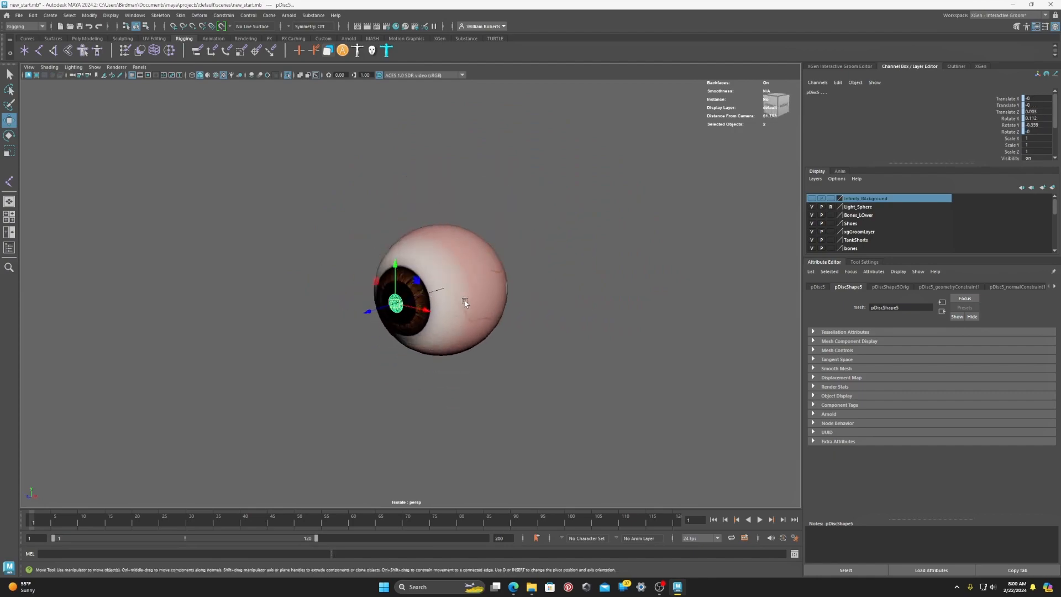
{"action": "key", "text": "ctrl+1"}
{"action": "scroll", "coordinate": [497, 290], "scroll_direction": "up", "scroll_amount": 8}
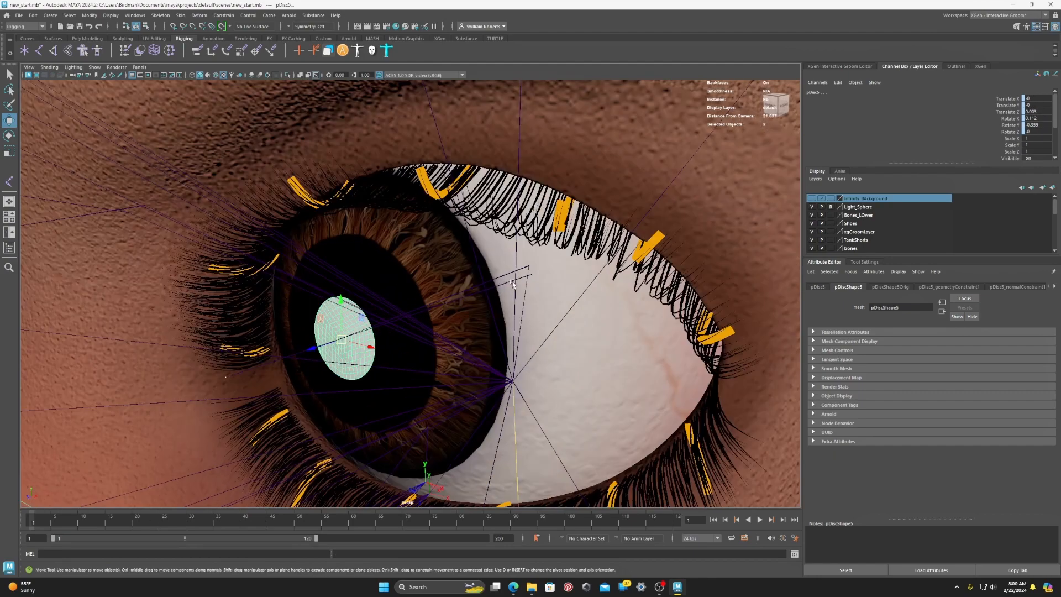
{"action": "left_click", "coordinate": [517, 282]}
{"action": "left_click_drag", "start_coordinate": [514, 283], "coordinate": [564, 312], "text": "alt"}
{"action": "left_click", "coordinate": [662, 347], "text": "shift"}
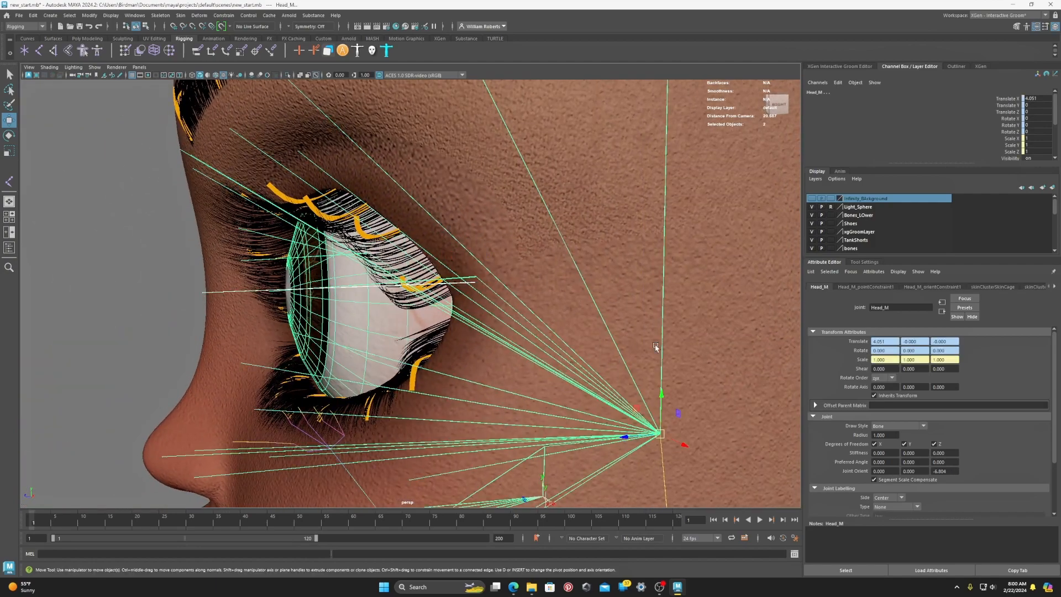
{"action": "key", "text": "p"}
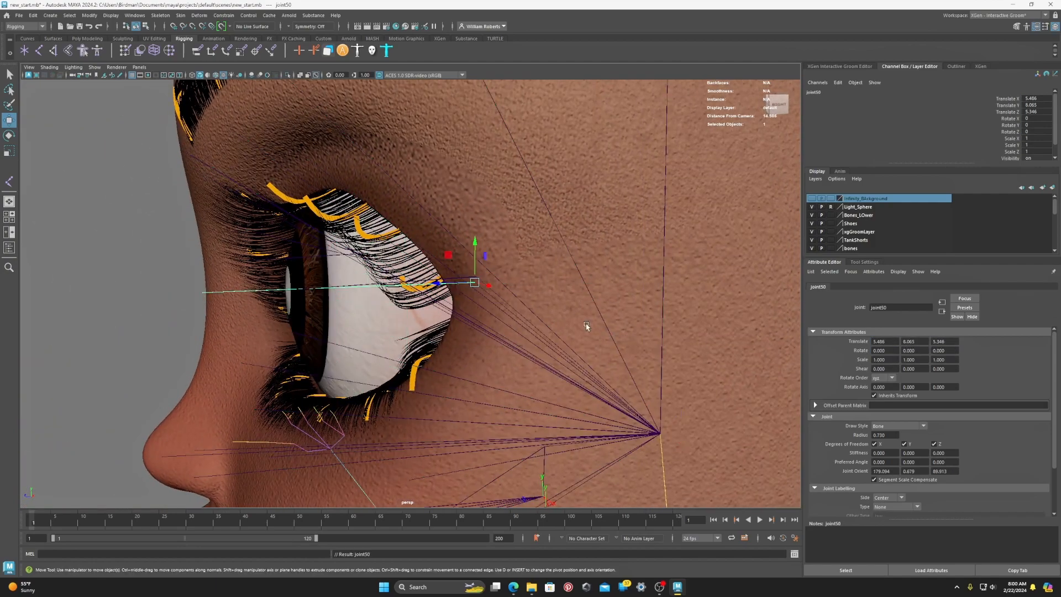
- Rotate the FKHead_M control to test how the highlight follows the head, and undo the rotation
{"action": "right_click_drag", "start_coordinate": [586, 326], "coordinate": [558, 318], "text": "alt"}
{"action": "left_click_drag", "start_coordinate": [466, 290], "coordinate": [555, 293], "text": "alt"}
{"action": "right_click_drag", "start_coordinate": [555, 293], "coordinate": [523, 280], "text": "alt"}
{"action": "left_click", "coordinate": [470, 175]}
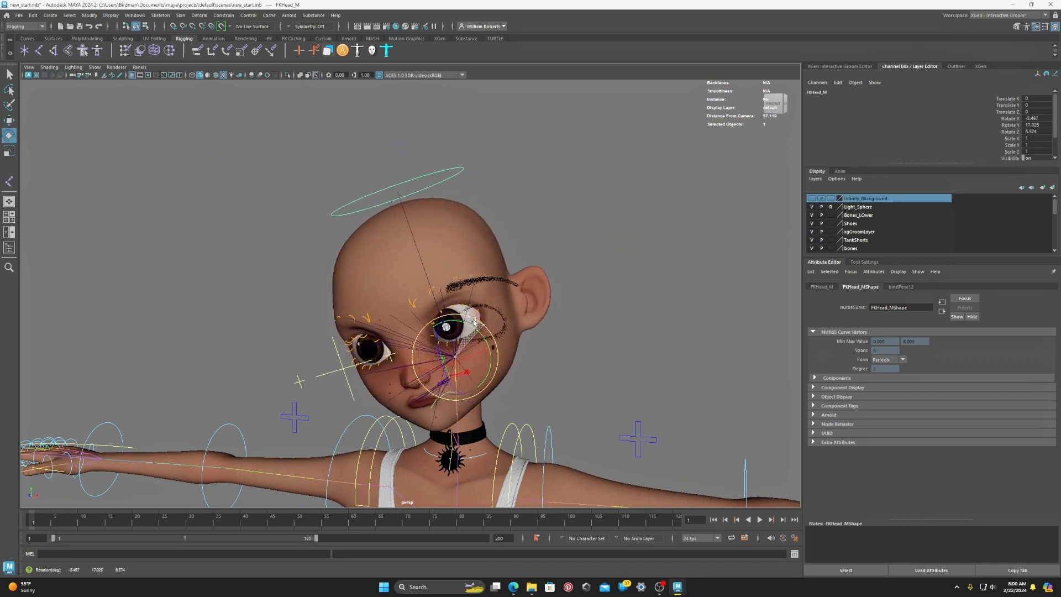
{"action": "left_click_drag", "start_coordinate": [501, 341], "coordinate": [479, 321]}
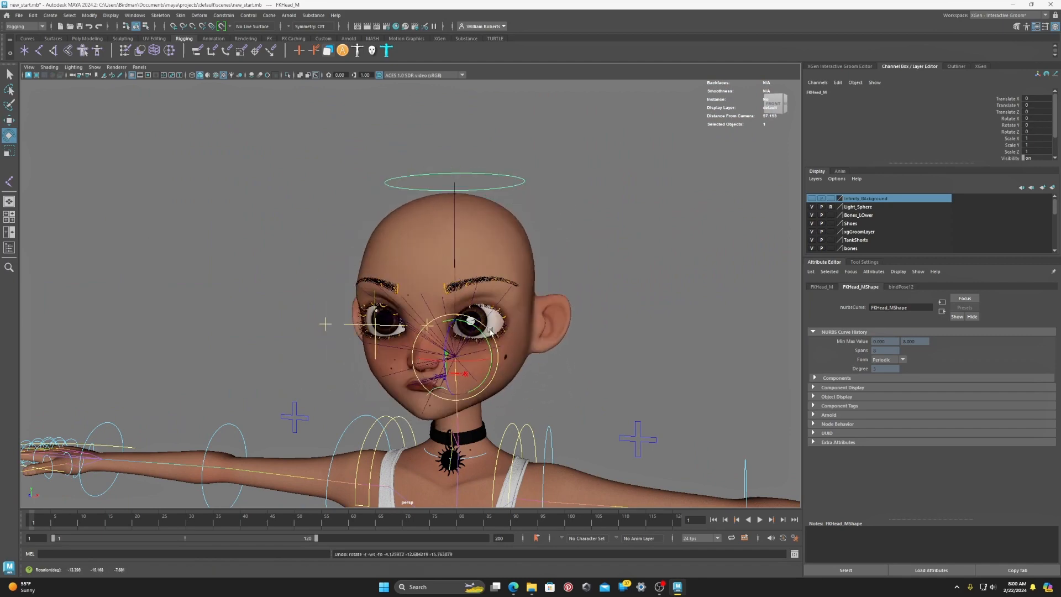
- Rotate the Eye_L joint to test the highlight against the eye's movement, and undo the rotation
{"action": "right_click_drag", "start_coordinate": [490, 331], "coordinate": [544, 333], "text": "alt"}
{"action": "middle_click_drag", "start_coordinate": [544, 333], "coordinate": [469, 218], "text": "alt"}
{"action": "right_click_drag", "start_coordinate": [492, 269], "coordinate": [548, 270], "text": "alt"}
{"action": "left_click_drag", "start_coordinate": [548, 270], "coordinate": [462, 271], "text": "alt"}
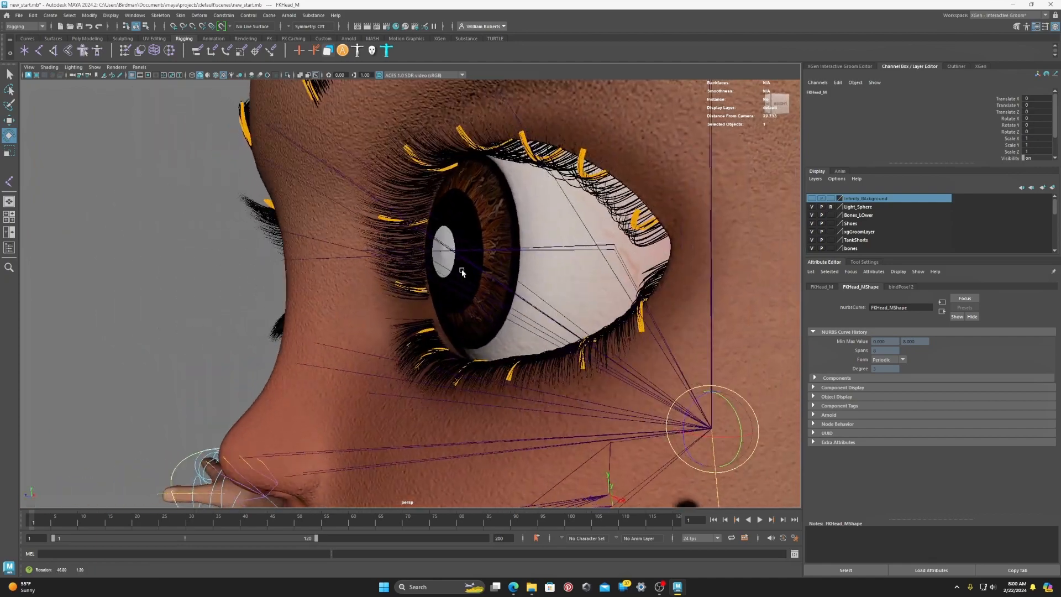
{"action": "left_click", "coordinate": [547, 246]}
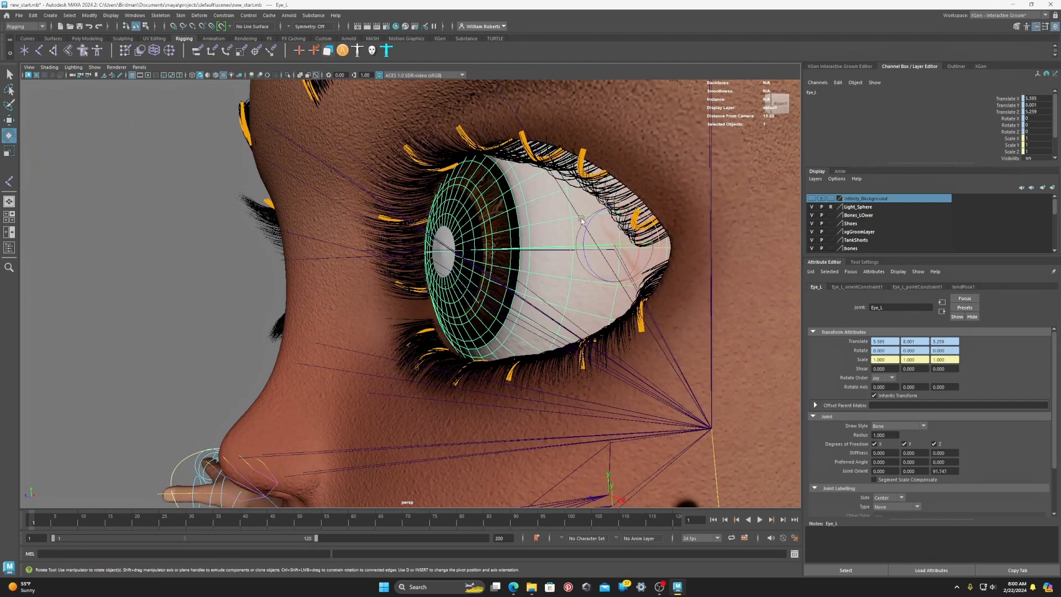
{"action": "left_click_drag", "start_coordinate": [581, 220], "coordinate": [575, 215]}
{"action": "key", "text": "ctrl+z"}
- Deselect the eye joint and compare the highlights in both eyes from the front of the face
{"action": "scroll", "coordinate": [572, 213], "scroll_direction": "down", "scroll_amount": 6}
{"action": "left_click_drag", "start_coordinate": [365, 232], "coordinate": [512, 239], "text": "alt"}
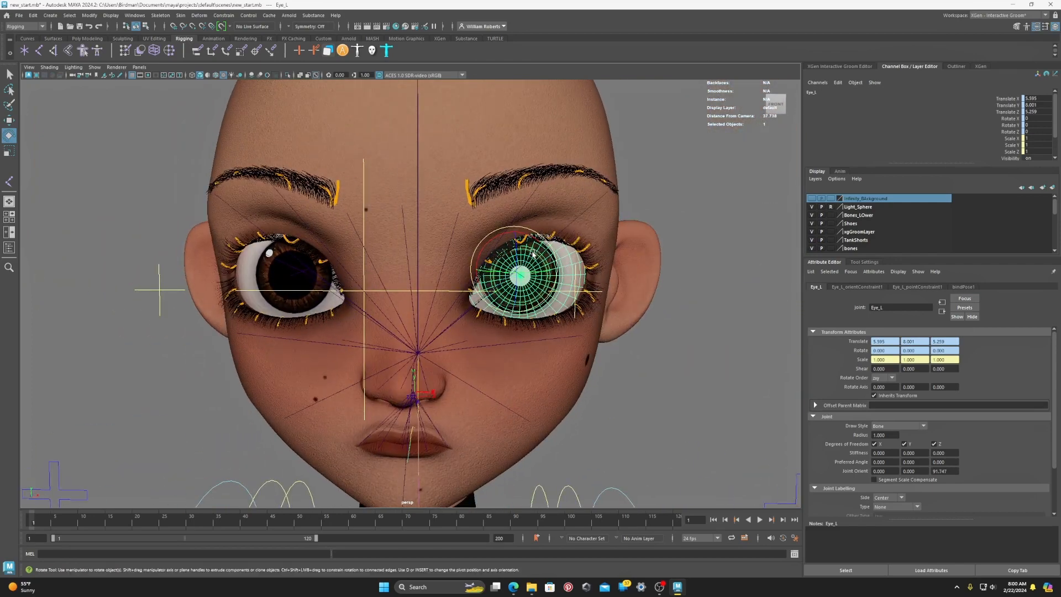
{"action": "scroll", "coordinate": [533, 254], "scroll_direction": "down", "scroll_amount": 8}
{"action": "left_click_drag", "start_coordinate": [544, 261], "coordinate": [505, 273], "text": "alt"}
{"action": "left_click", "coordinate": [565, 277]}
{"action": "scroll", "coordinate": [542, 277], "scroll_direction": "up", "scroll_amount": 3}
{"action": "scroll", "coordinate": [503, 274], "scroll_direction": "down", "scroll_amount": 8}
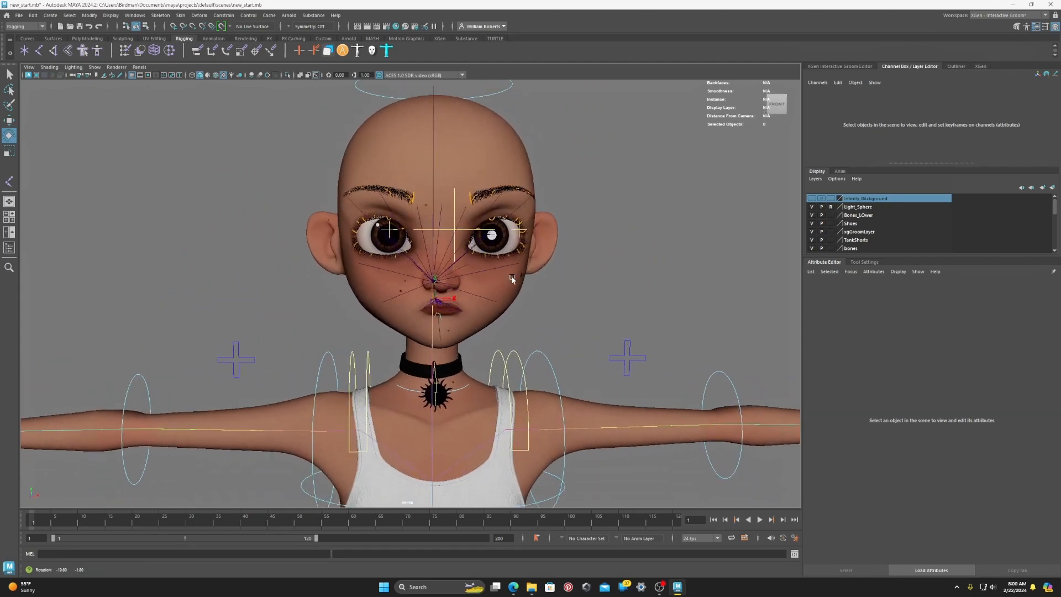